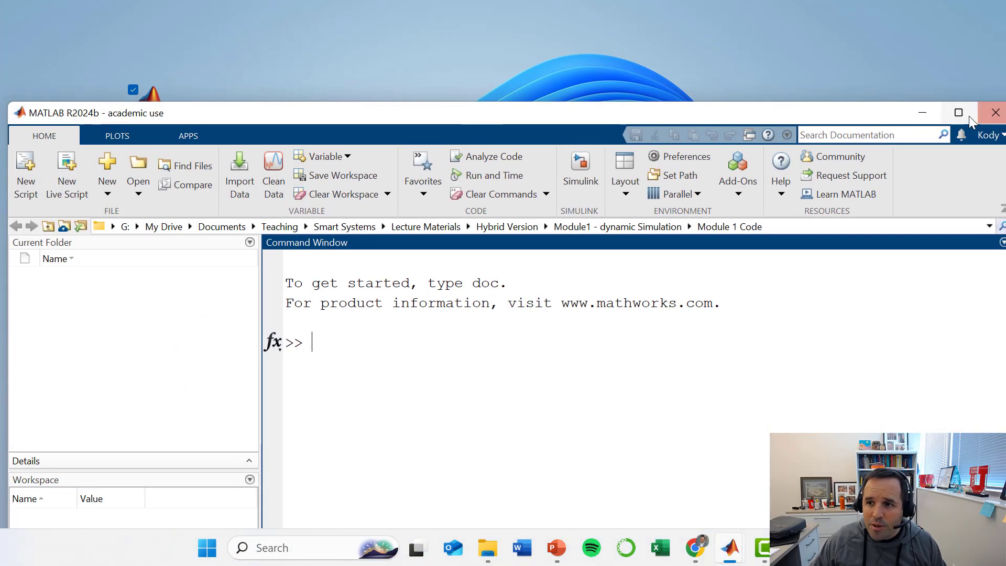
Step: Launch Simulink from the Command Window and create a new blank model from the Start Page
click(968, 115)
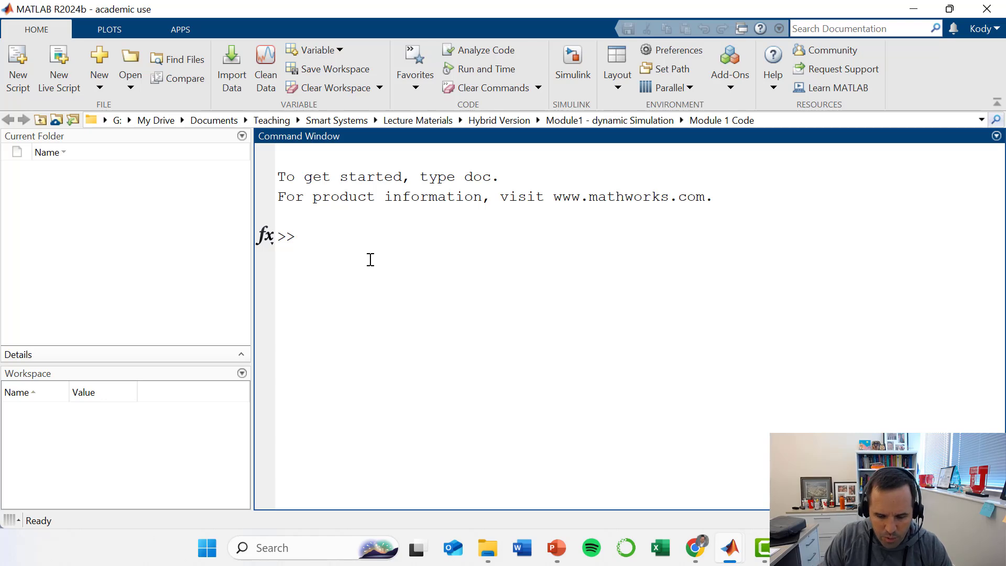
text(simulink)
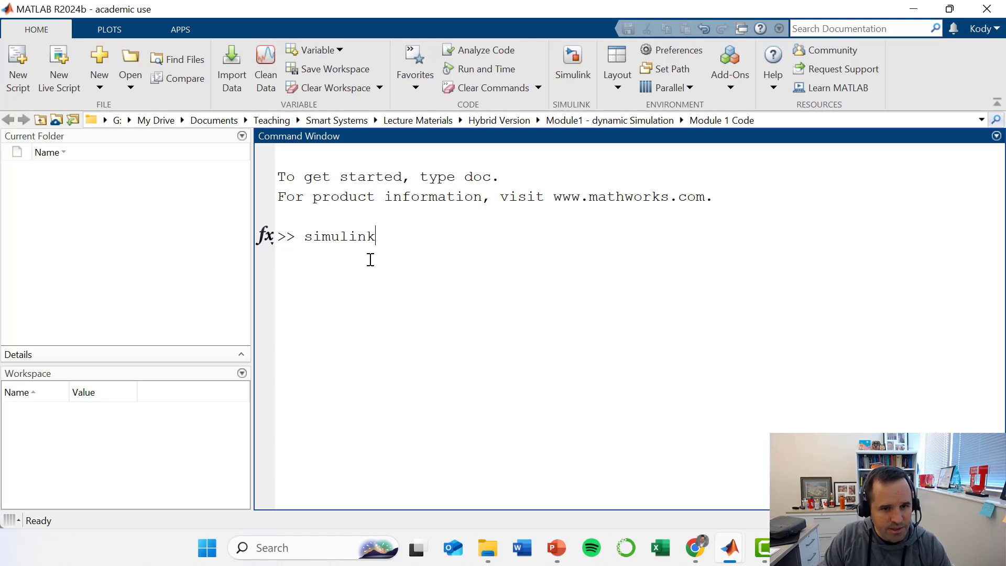
key(Return)
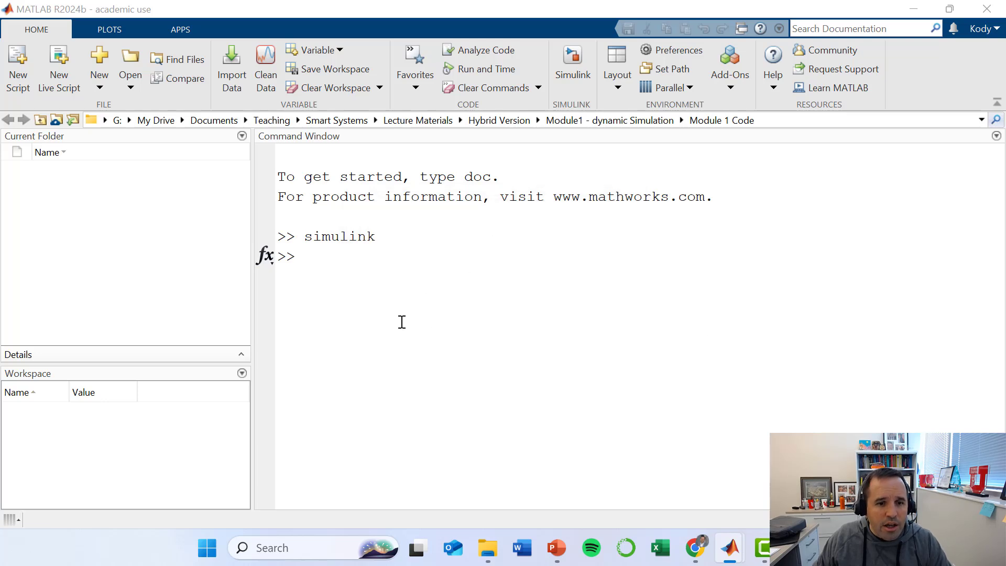
click(567, 60)
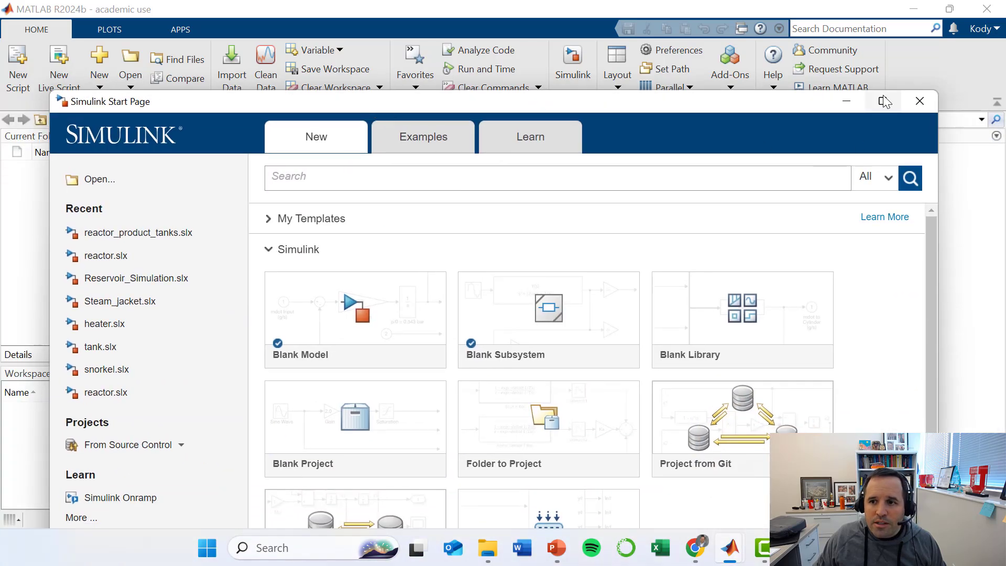
click(883, 101)
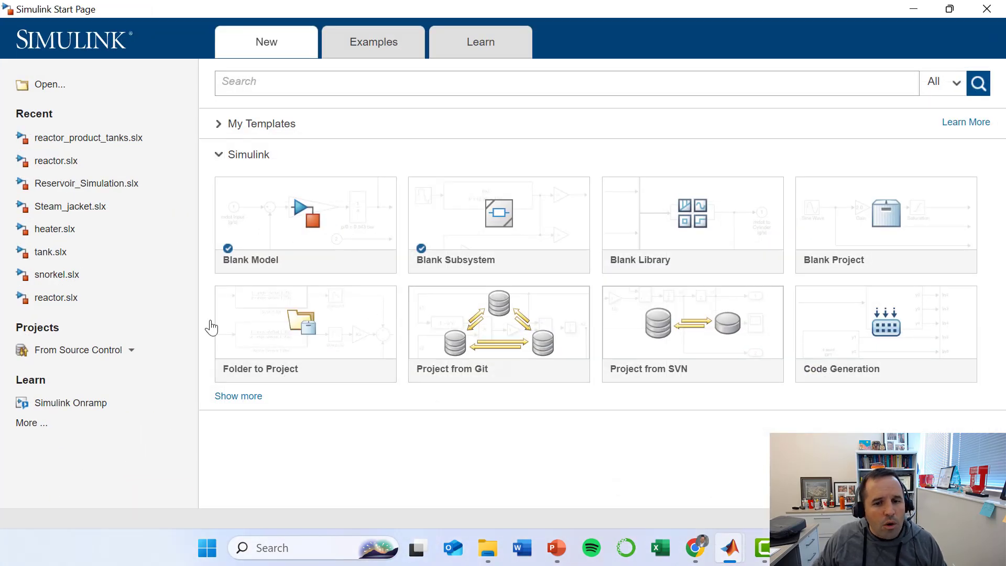
mouse_move(305, 212)
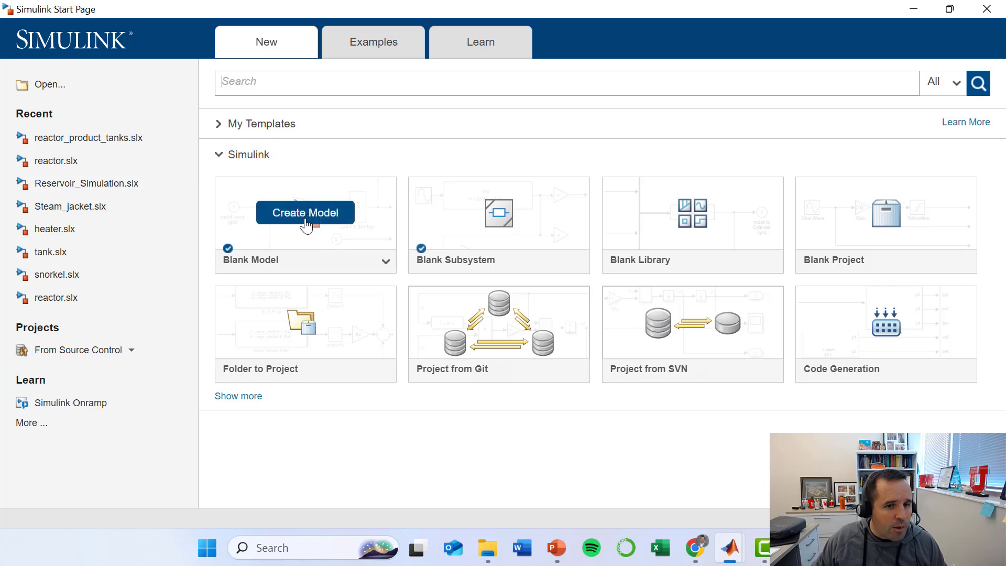
click(306, 225)
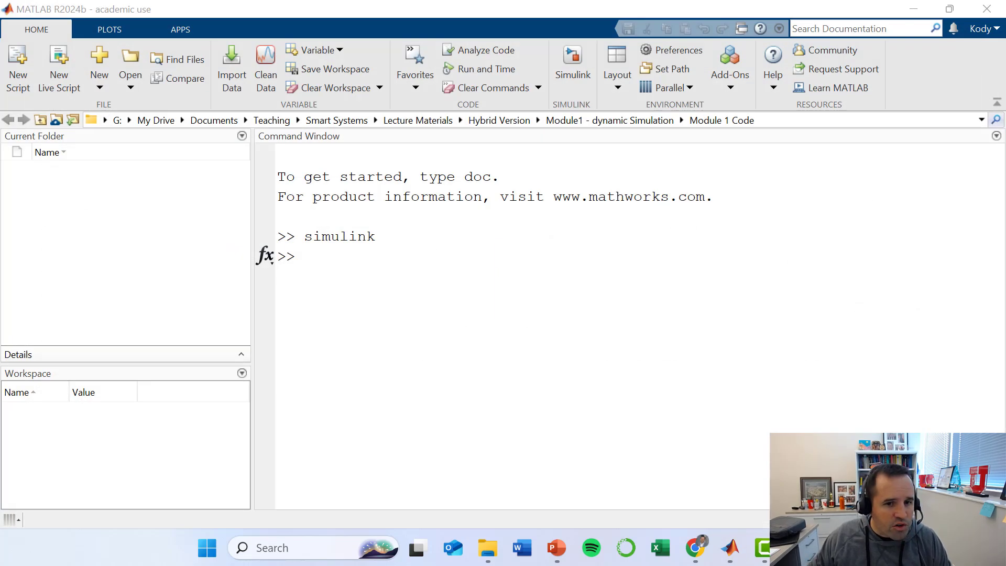
Step: Maximize the model window and open the Library Browser's Sources library in its own window
drag(336, 103, 452, 70)
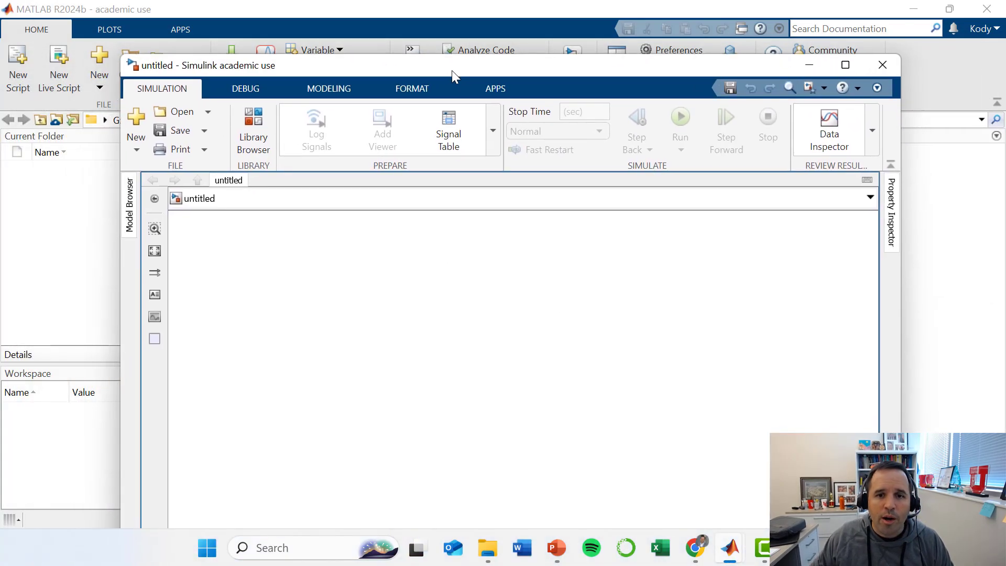
click(849, 66)
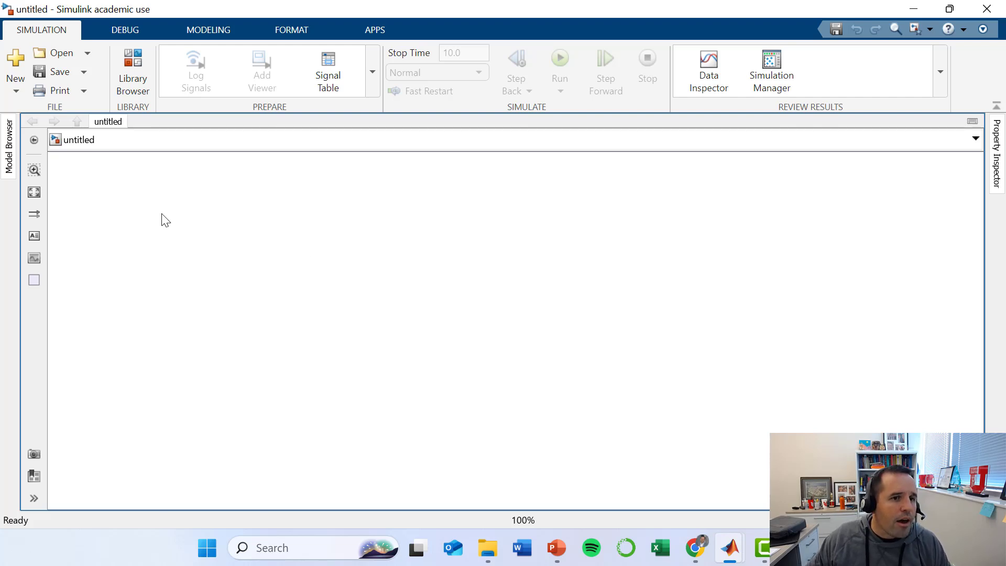
click(135, 70)
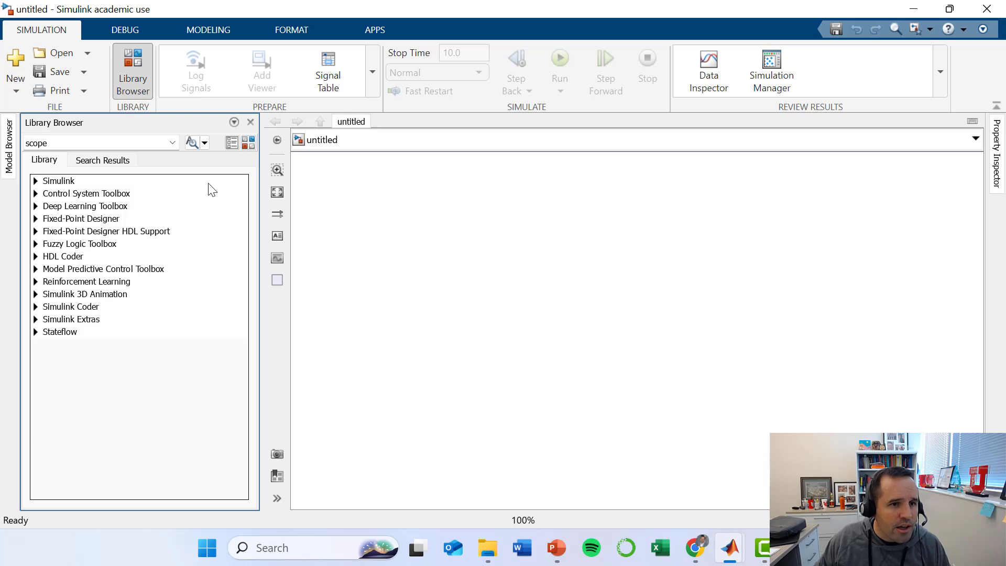
click(249, 146)
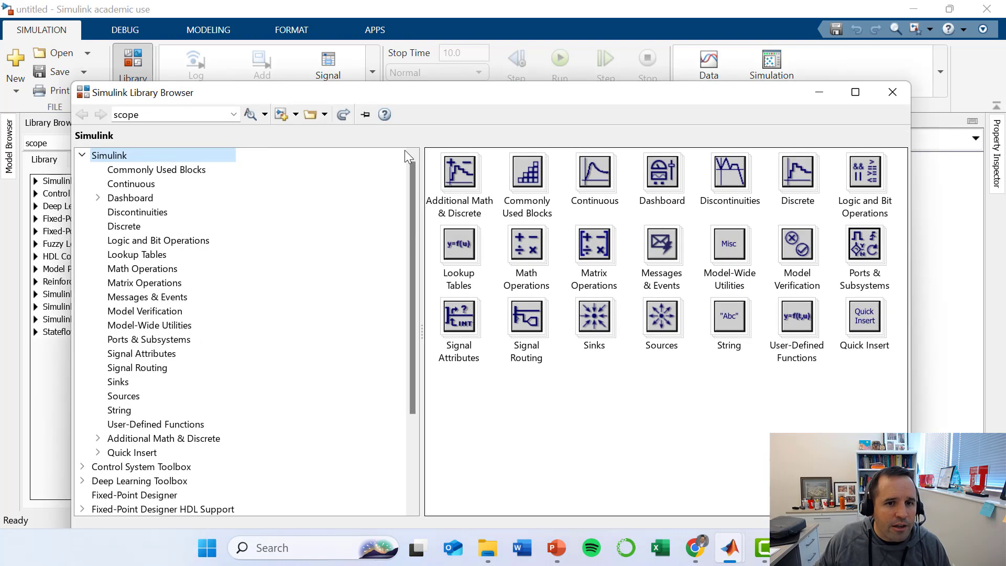
drag(439, 94, 440, 72)
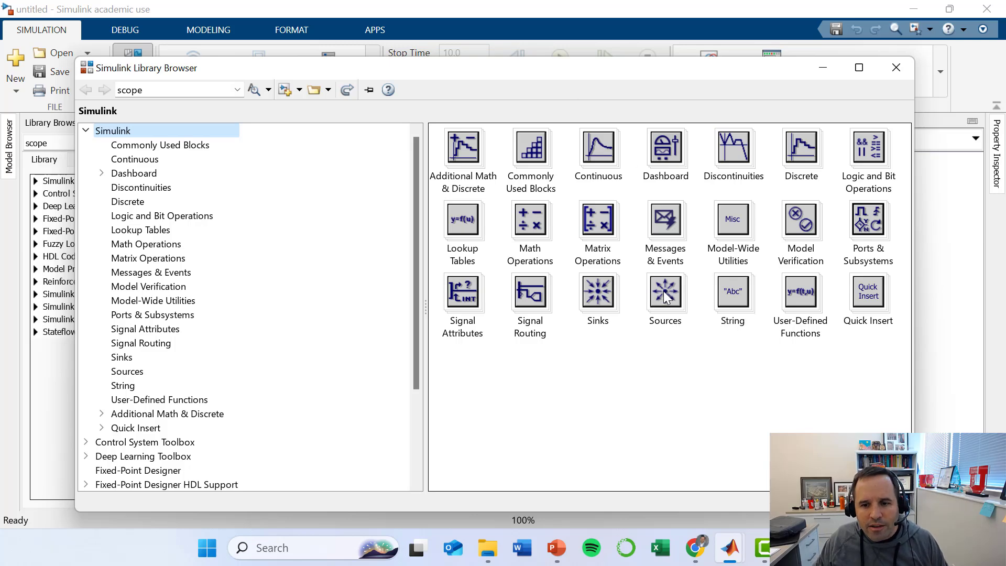
double_click(663, 291)
drag(477, 72, 454, 67)
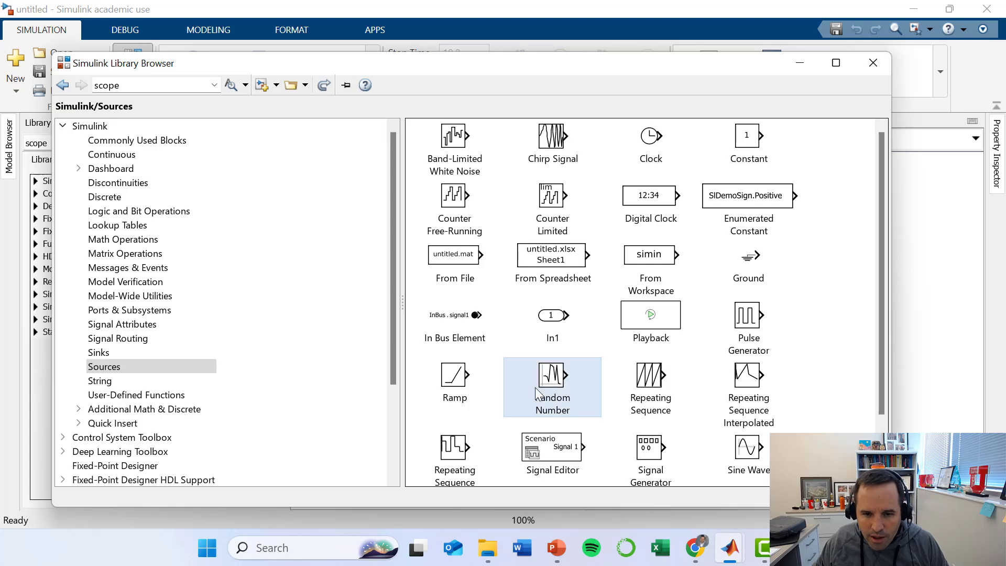
Step: Browse the Sources blocks (Ramp, Constant, Repeating Sequence, From Spreadsheet/File/Workspace) and pick Constant
click(456, 384)
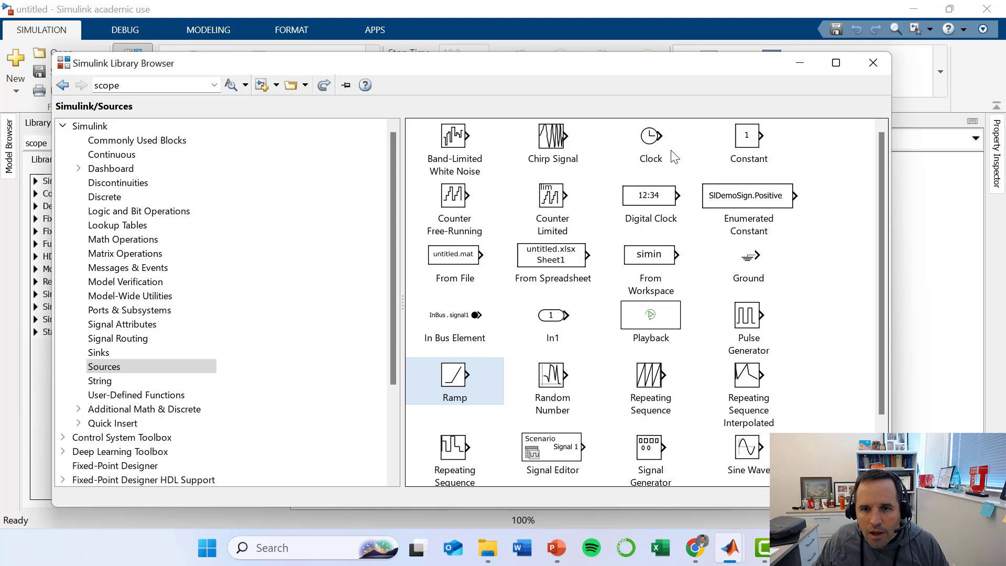
click(747, 142)
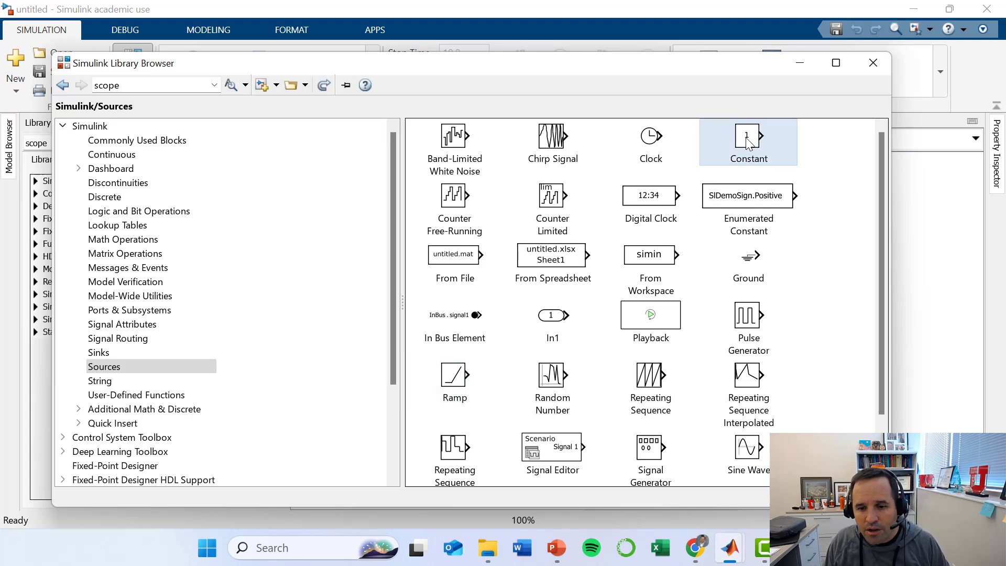
click(650, 389)
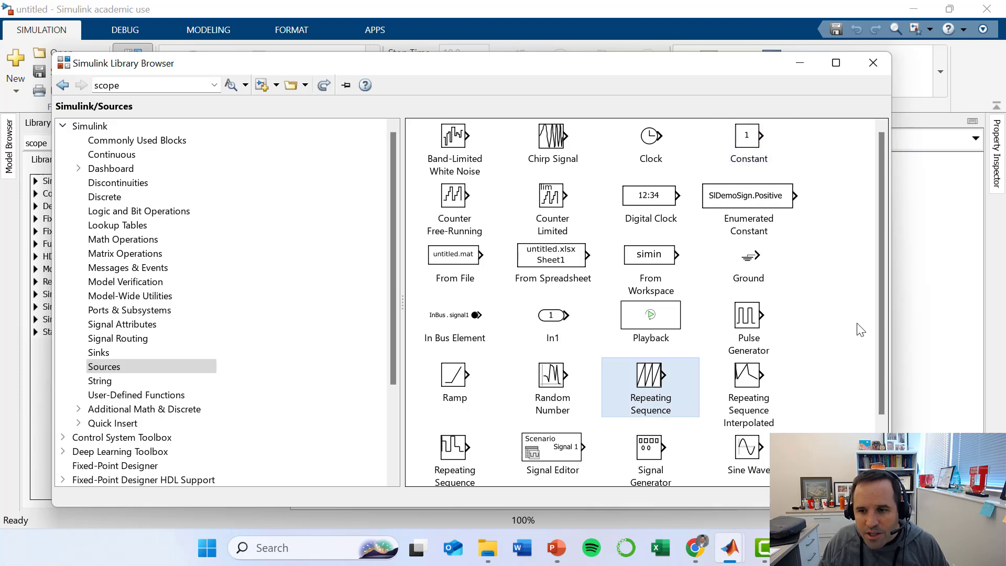
drag(880, 300, 878, 242)
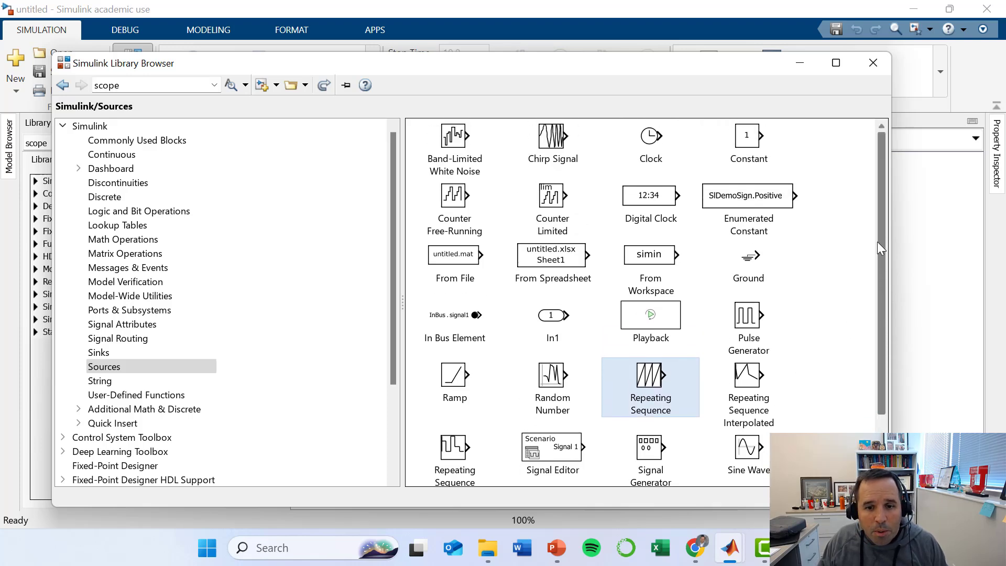
click(555, 263)
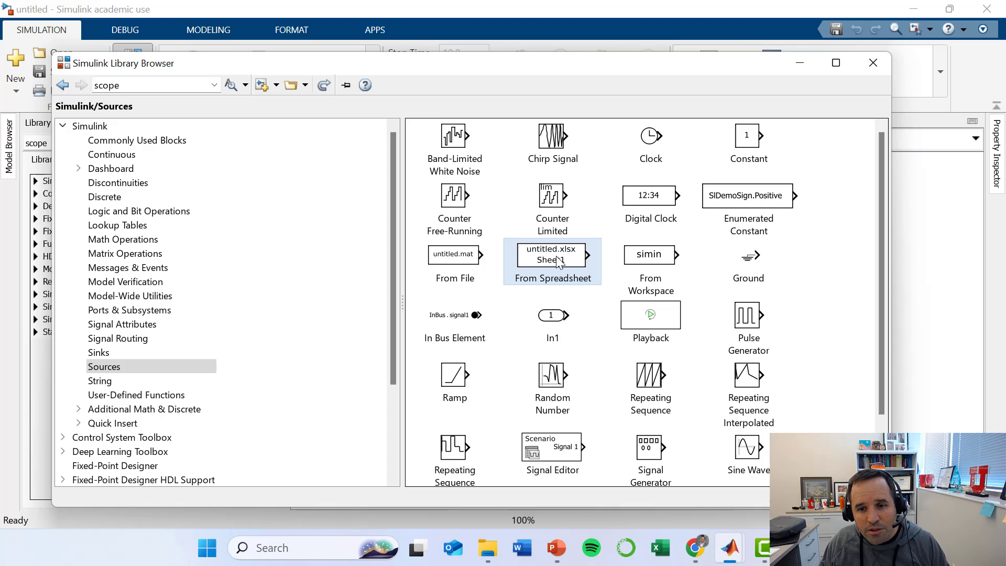
click(458, 260)
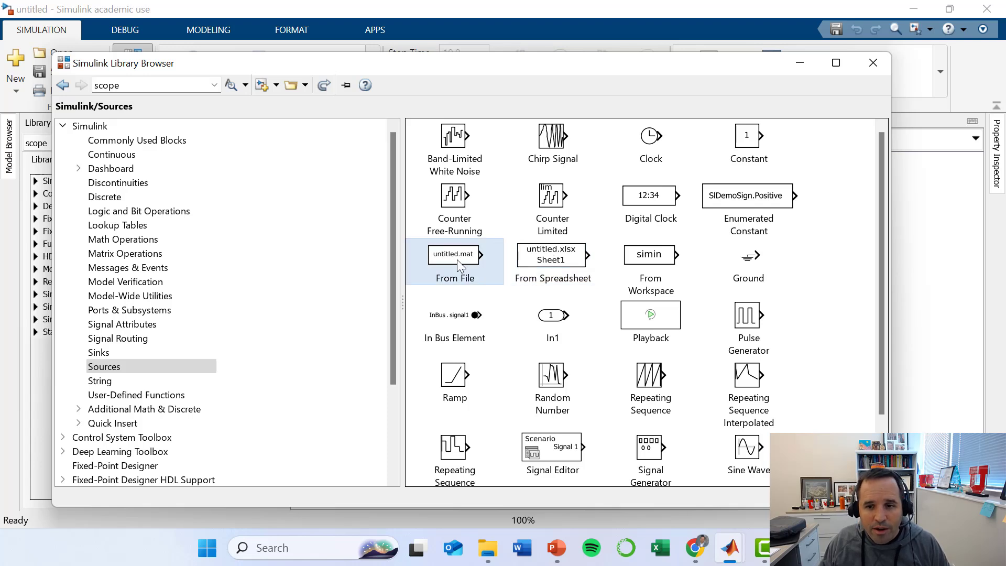
click(658, 261)
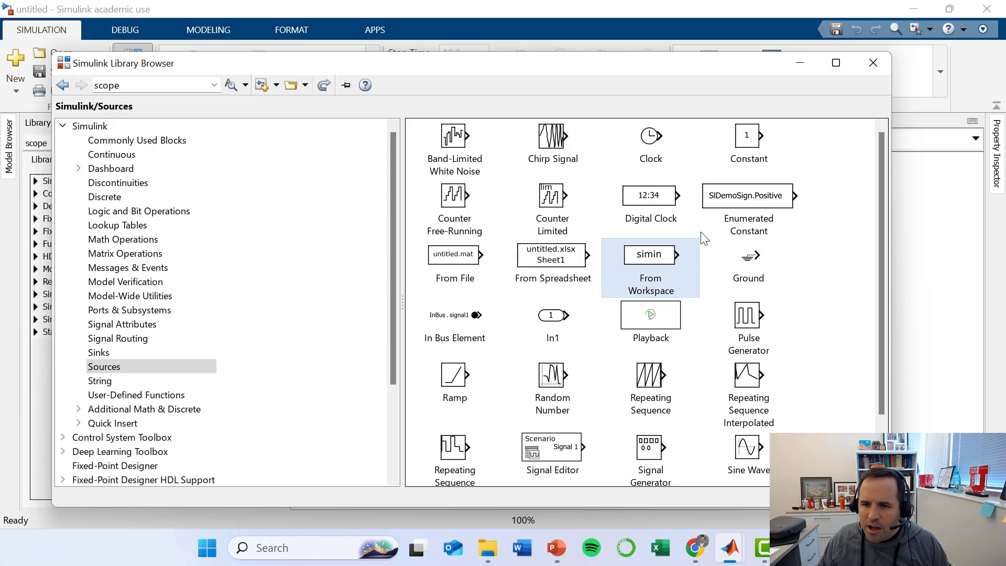
drag(617, 62, 157, 144)
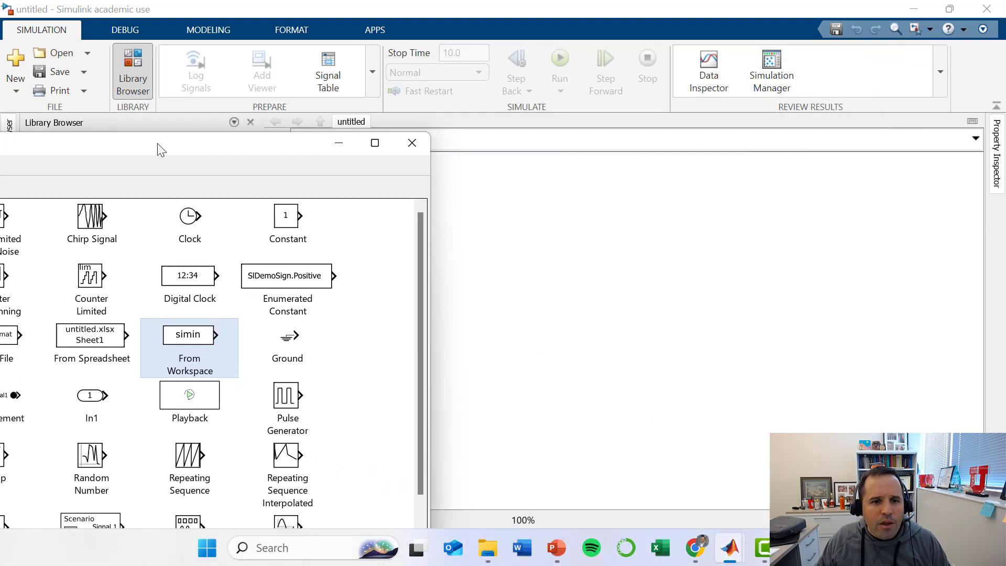
click(286, 225)
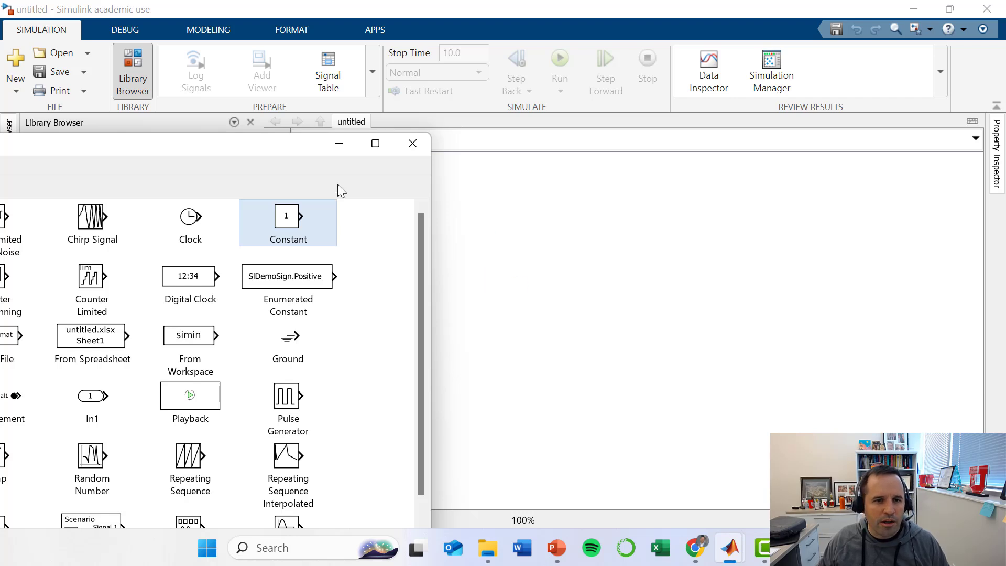
Step: Place a Constant block with value 5 on the canvas and start editing the simulation stop time
drag(286, 223, 486, 226)
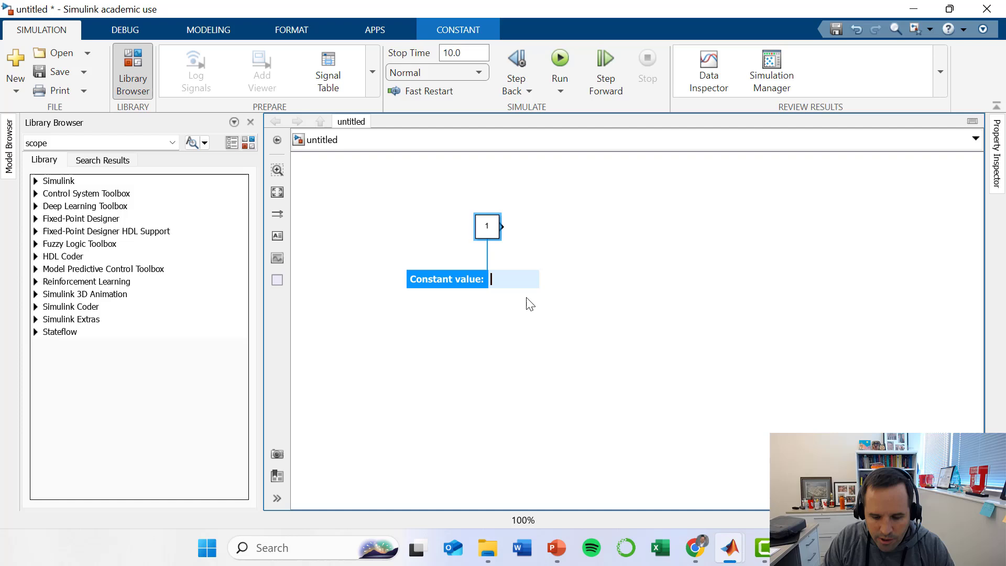
text(5)
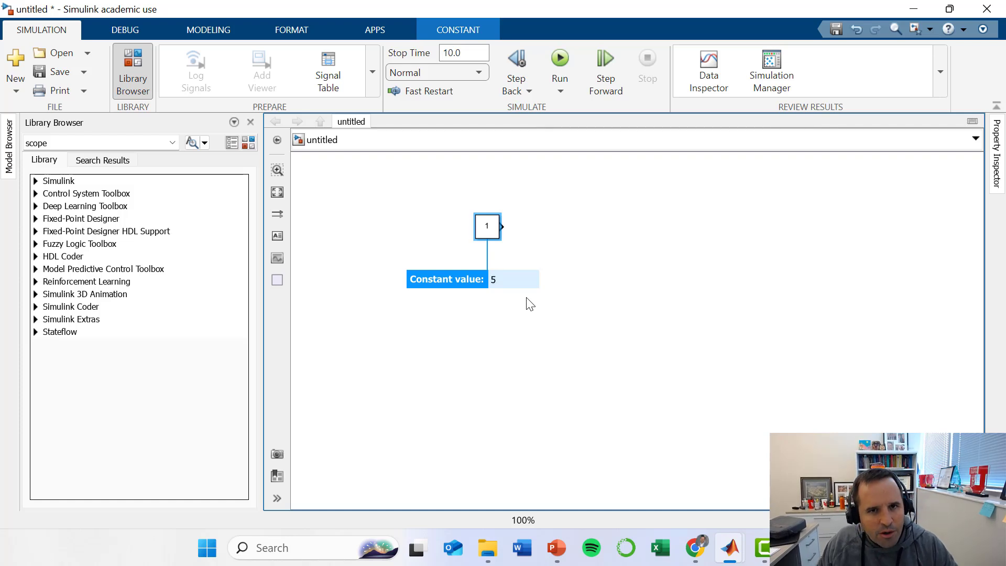
click(422, 254)
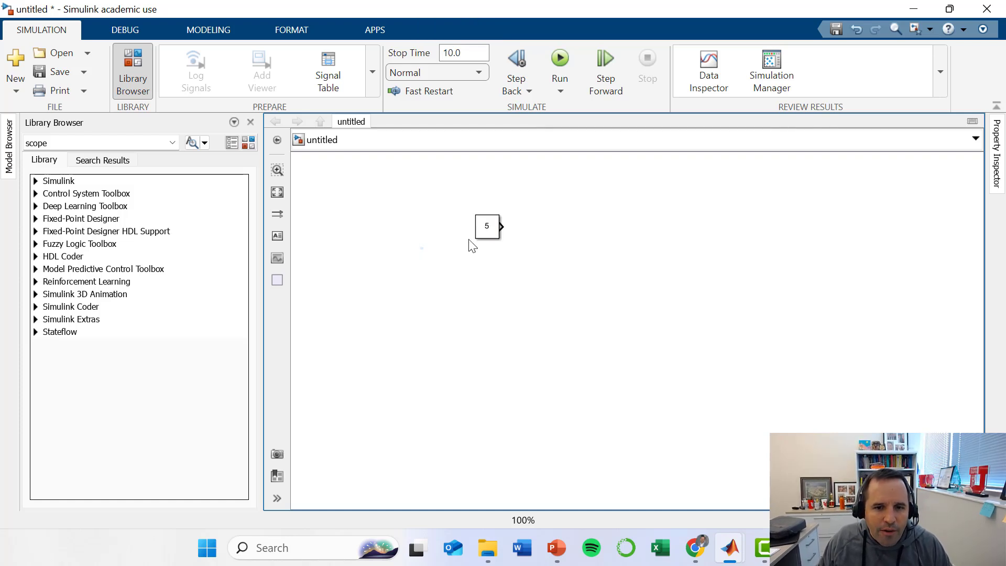
drag(486, 233, 434, 228)
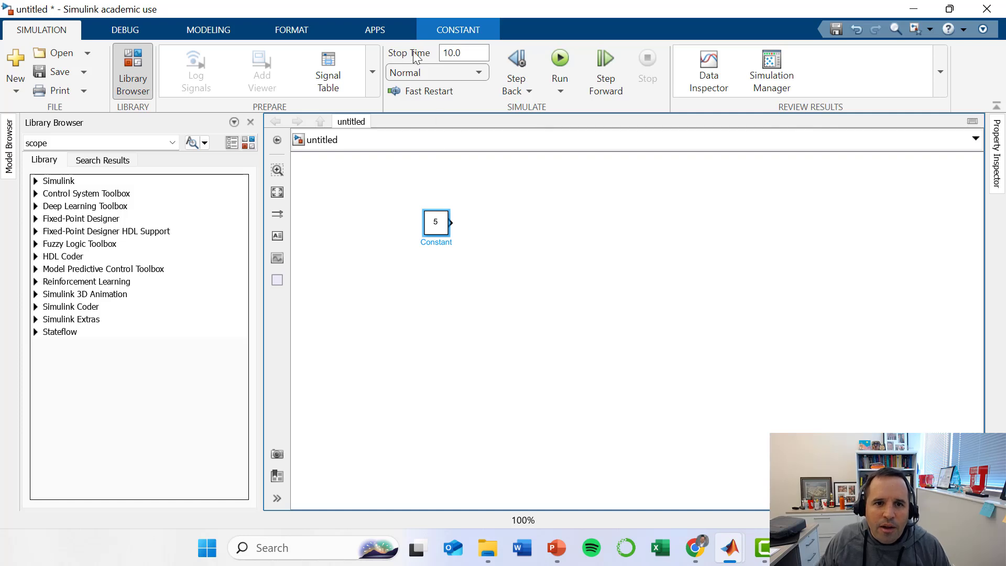
click(455, 53)
key(BackSpace)
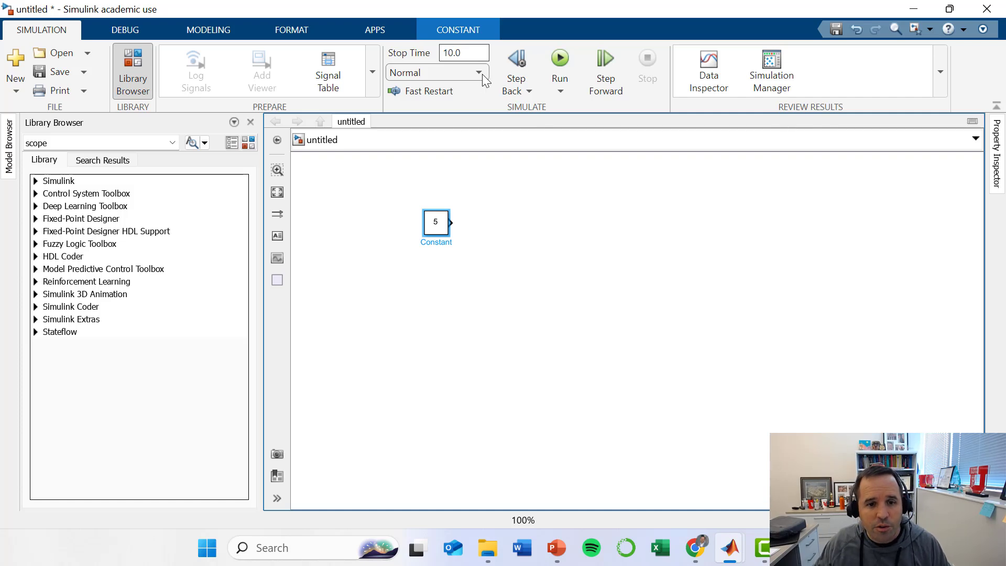
Step: Add a Display block from the Sinks library to the right of the constant
click(526, 294)
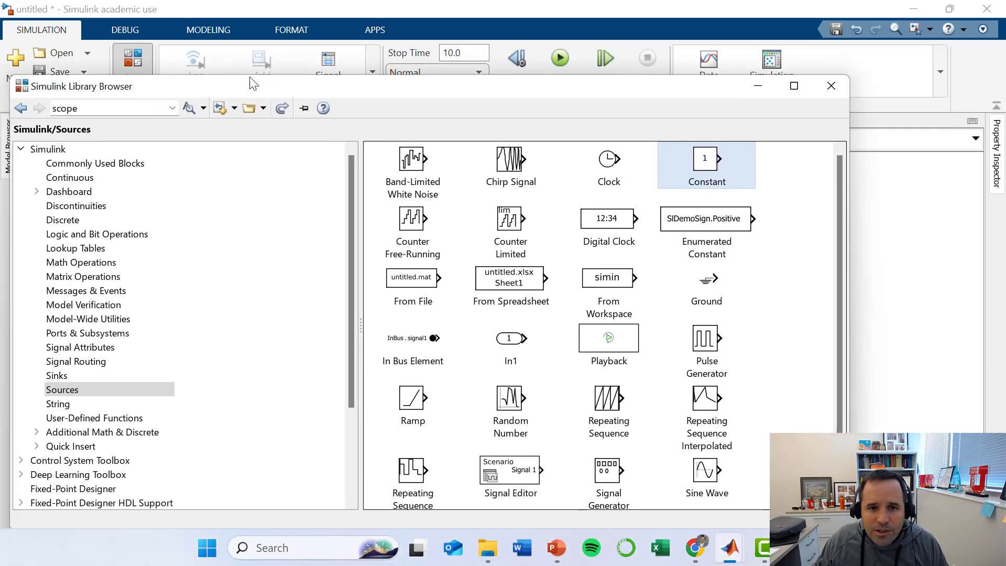
drag(216, 50, 280, 79)
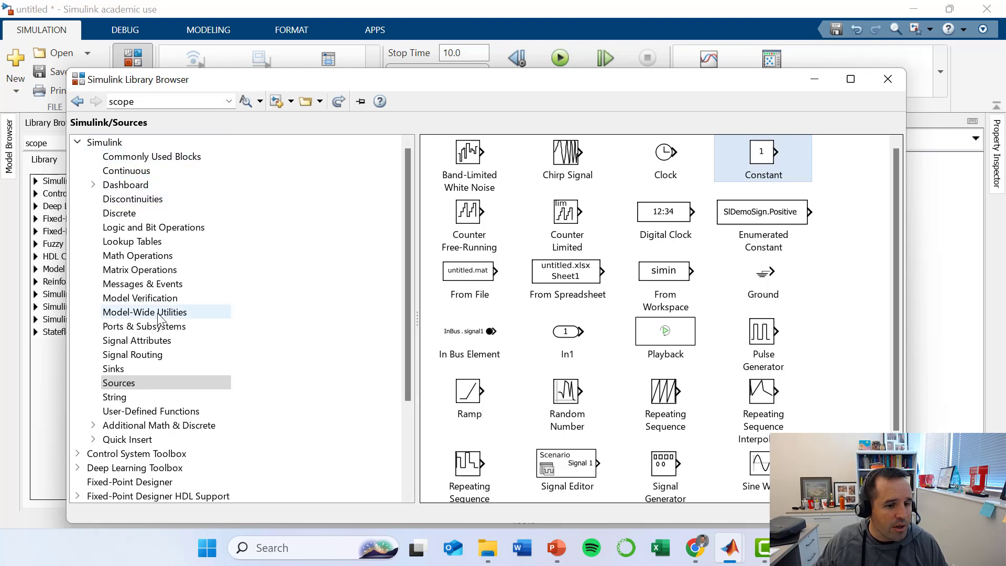
click(113, 368)
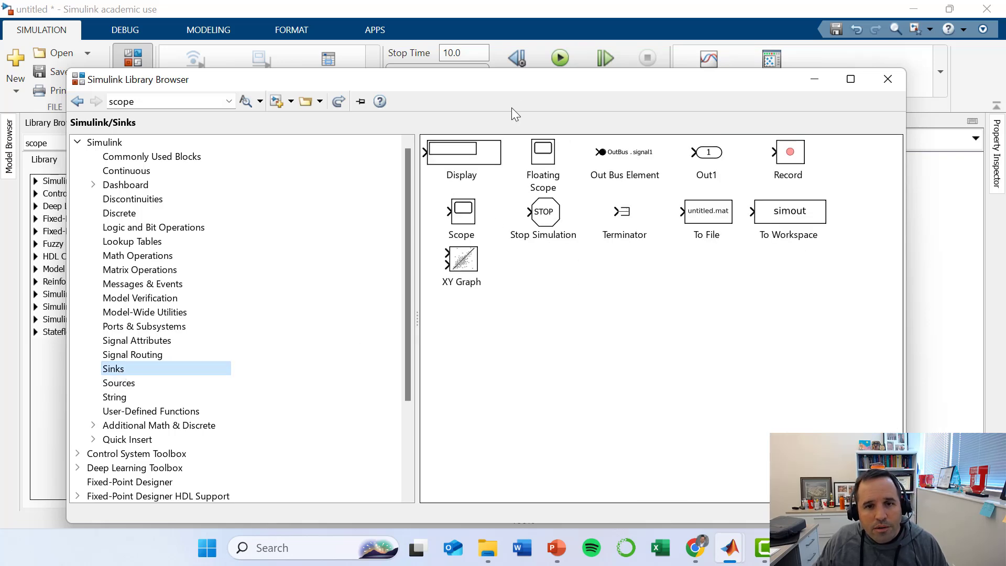
drag(512, 78, 522, 308)
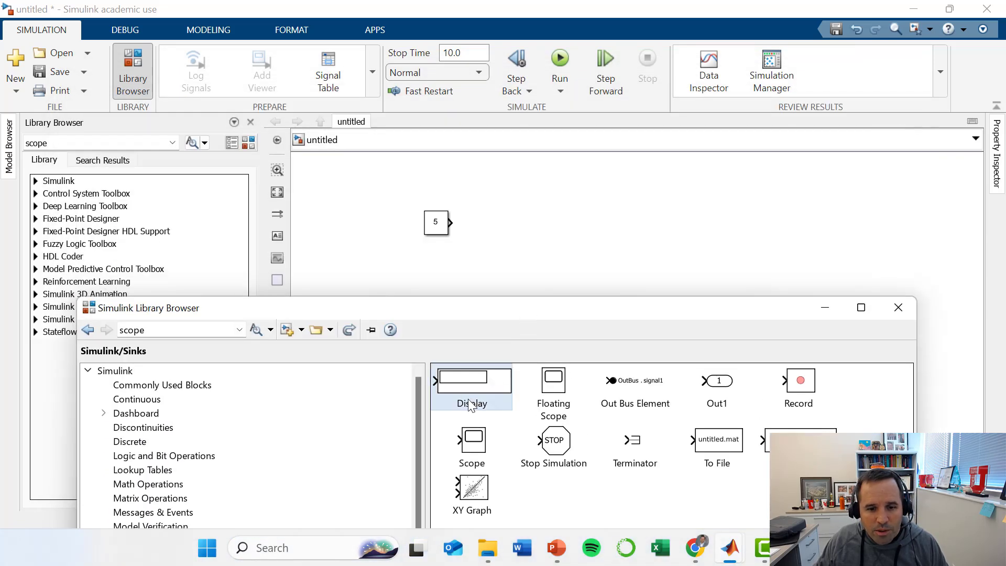
drag(470, 405, 582, 229)
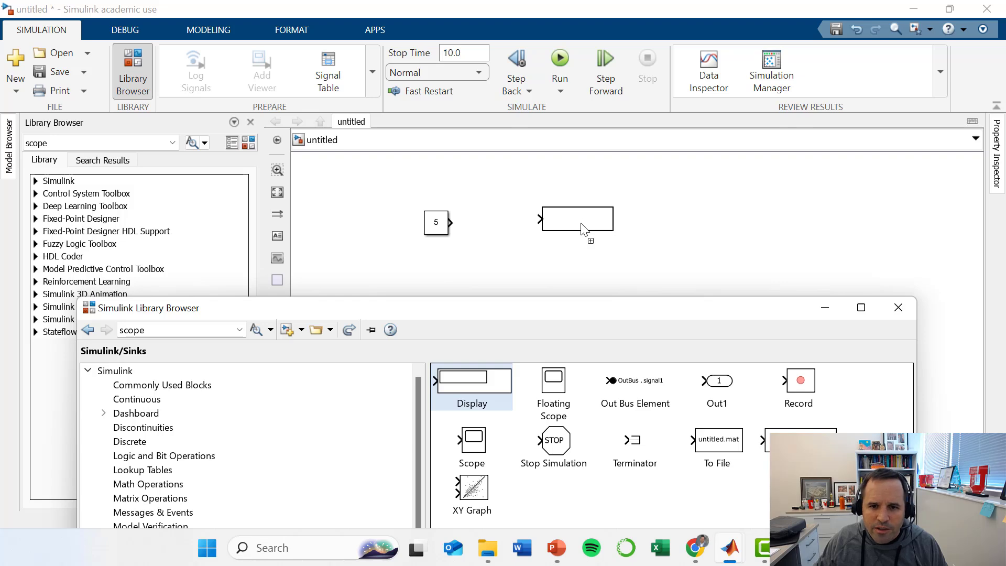
click(580, 229)
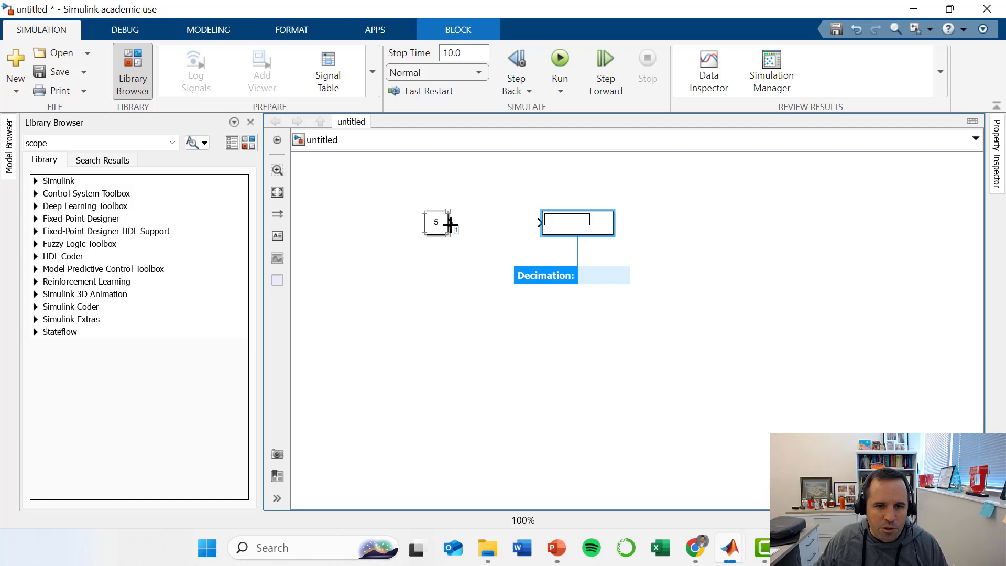
Step: Wire the constant 5 to the Display and run the simulation
drag(450, 223, 539, 222)
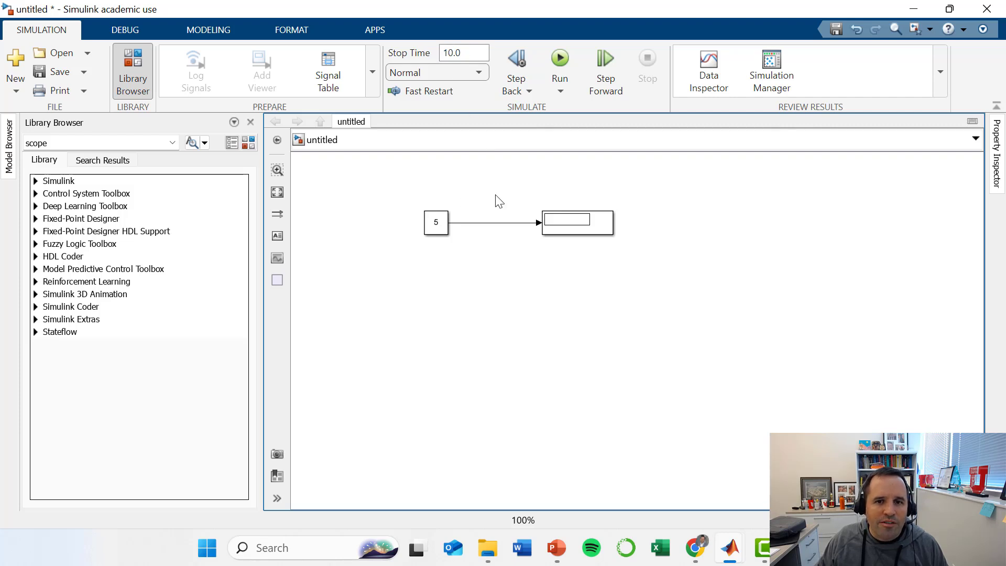
click(558, 60)
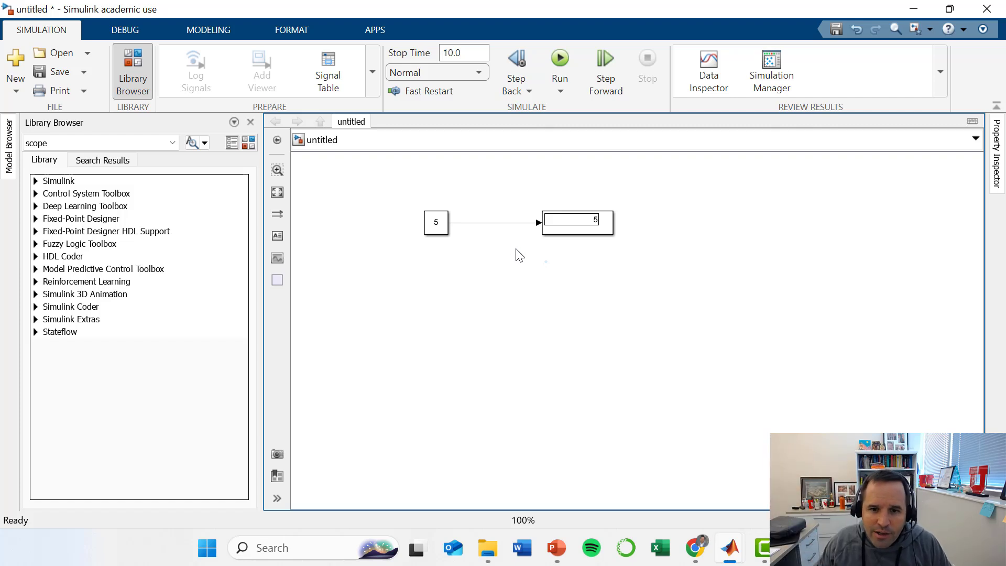
Step: Delete the constant-to-Display line and rename the constant Acceleration (m/s/s)
click(446, 230)
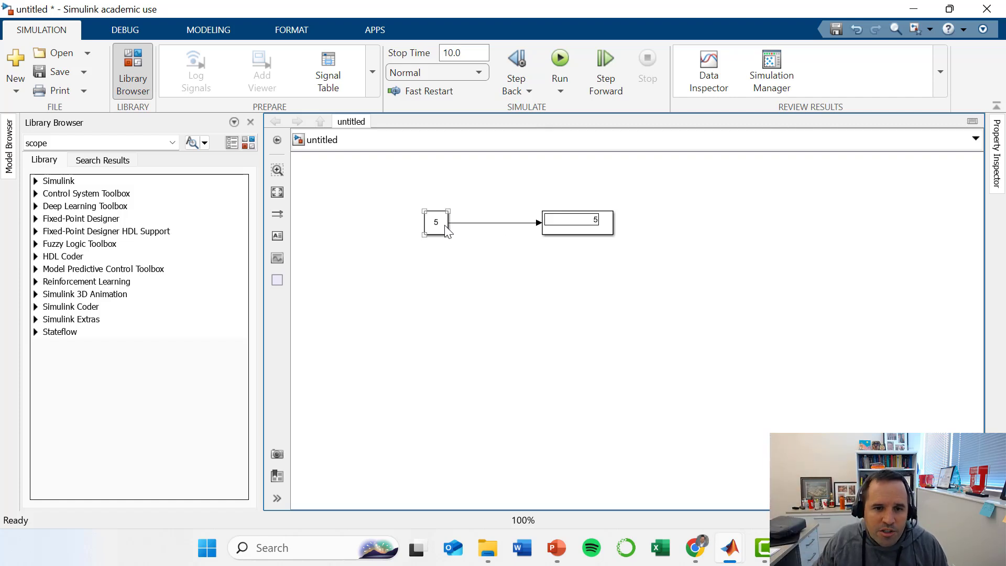
click(517, 223)
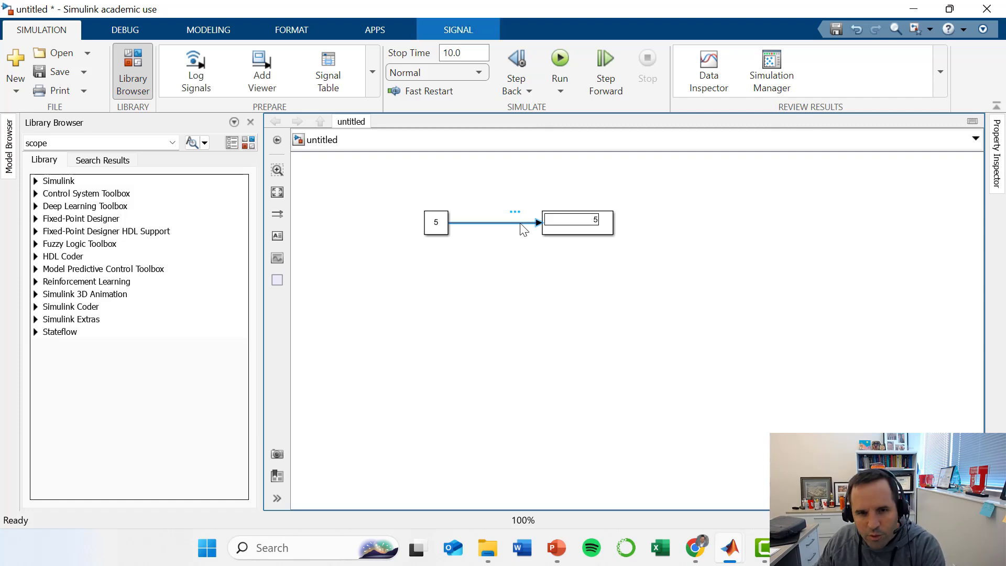
key(Delete)
click(440, 226)
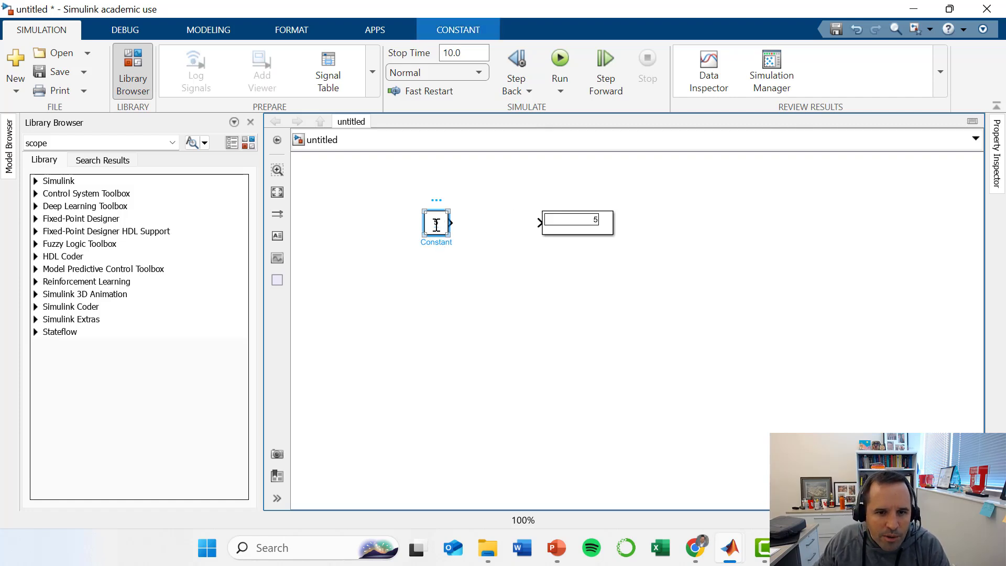
click(404, 212)
click(437, 226)
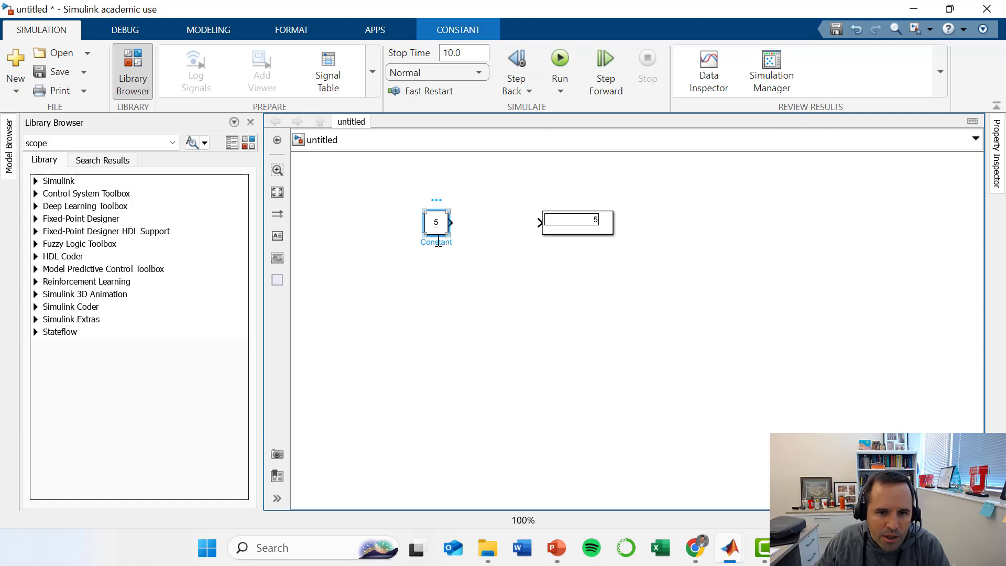
double_click(438, 242)
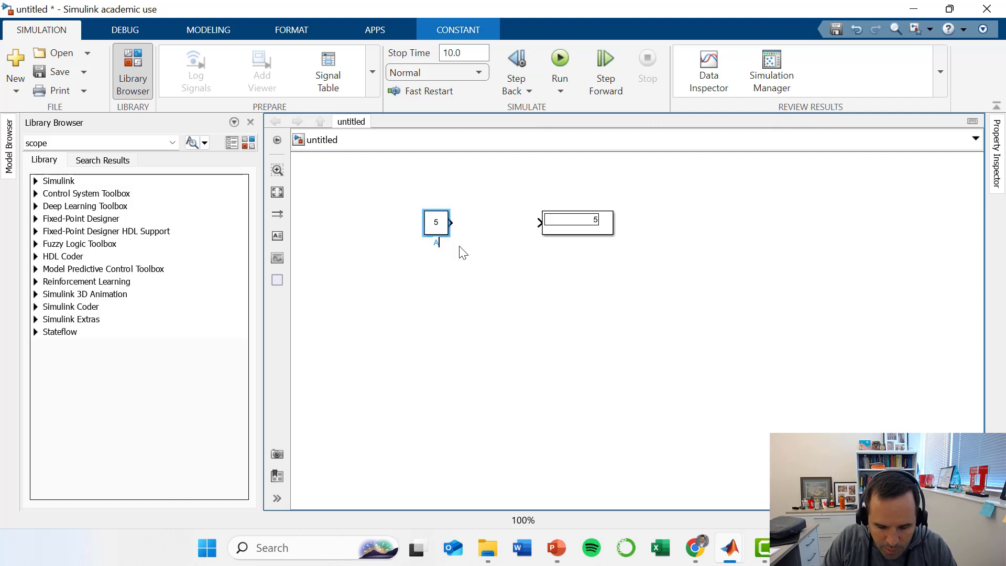
text(Accelerat)
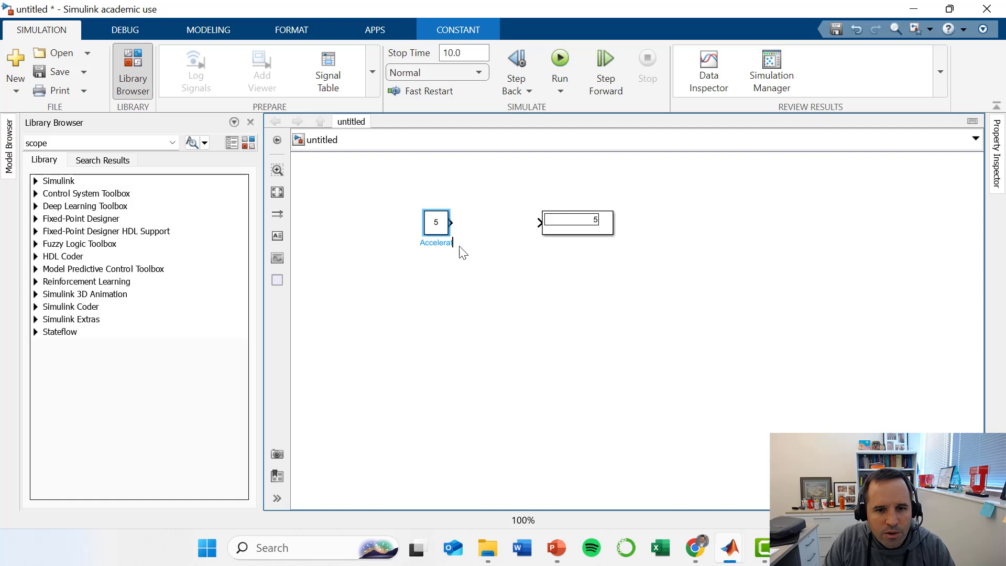
text(ion ()
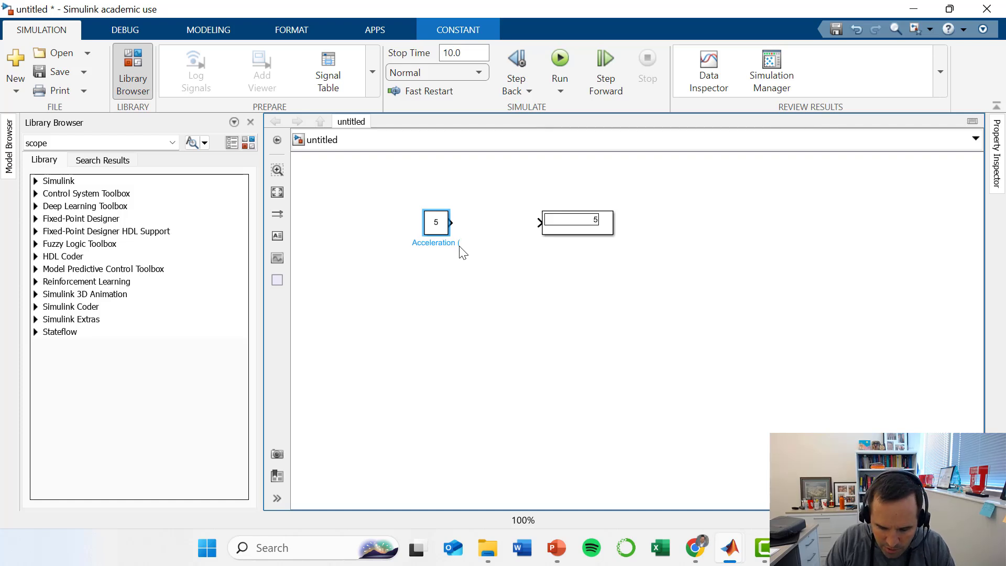
text(m/s)
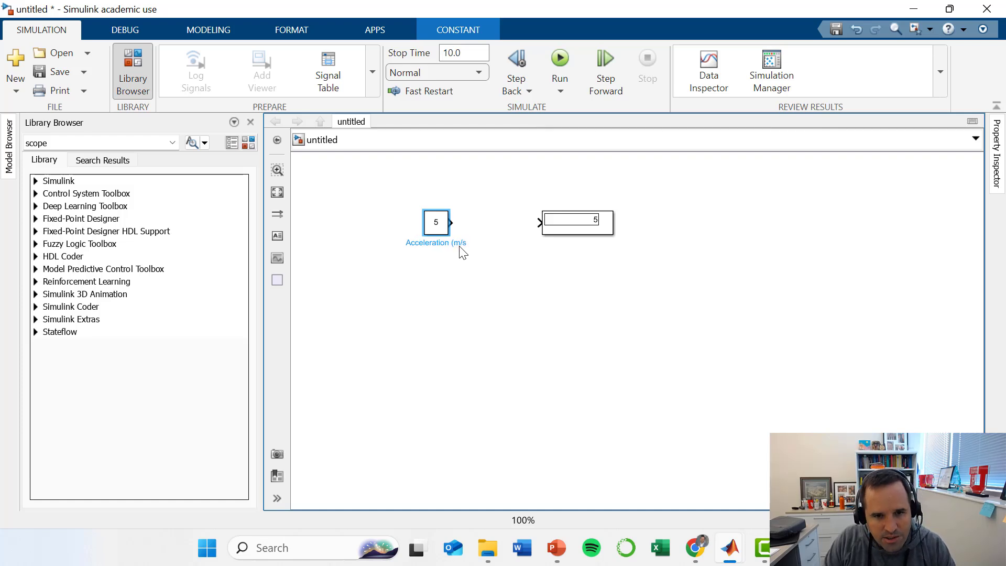
text(/s))
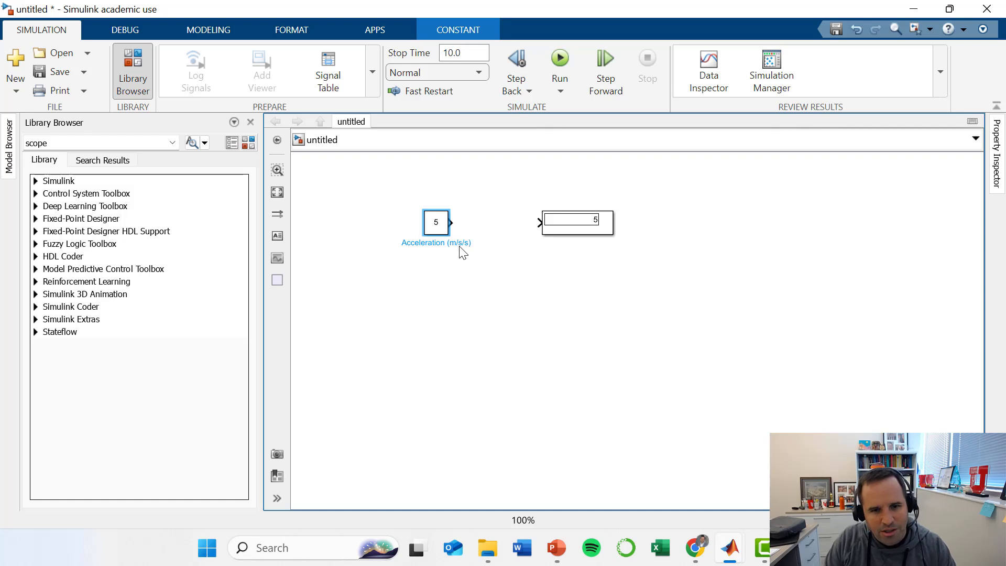
click(430, 313)
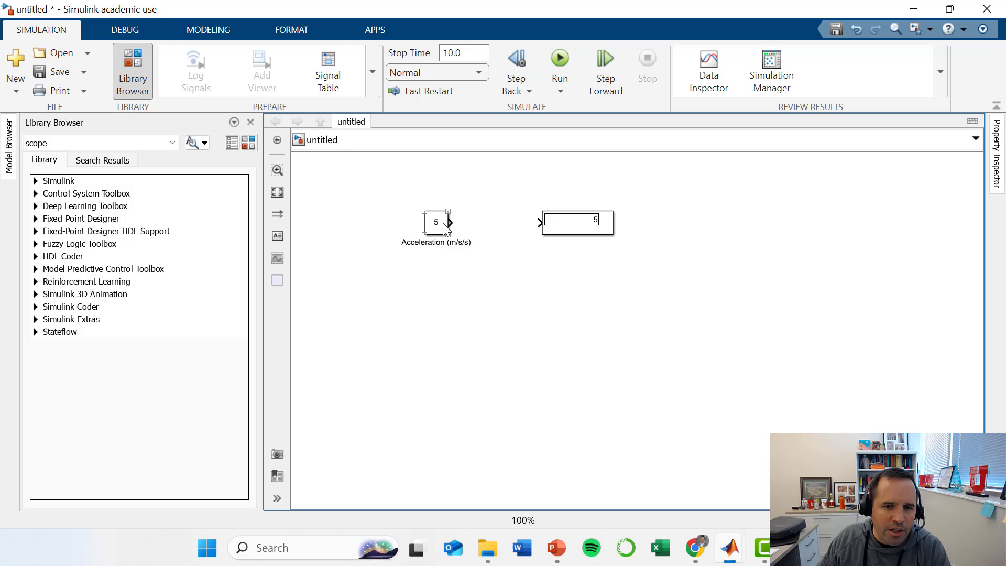
Step: Set the Acceleration constant's value to 9.81
double_click(434, 224)
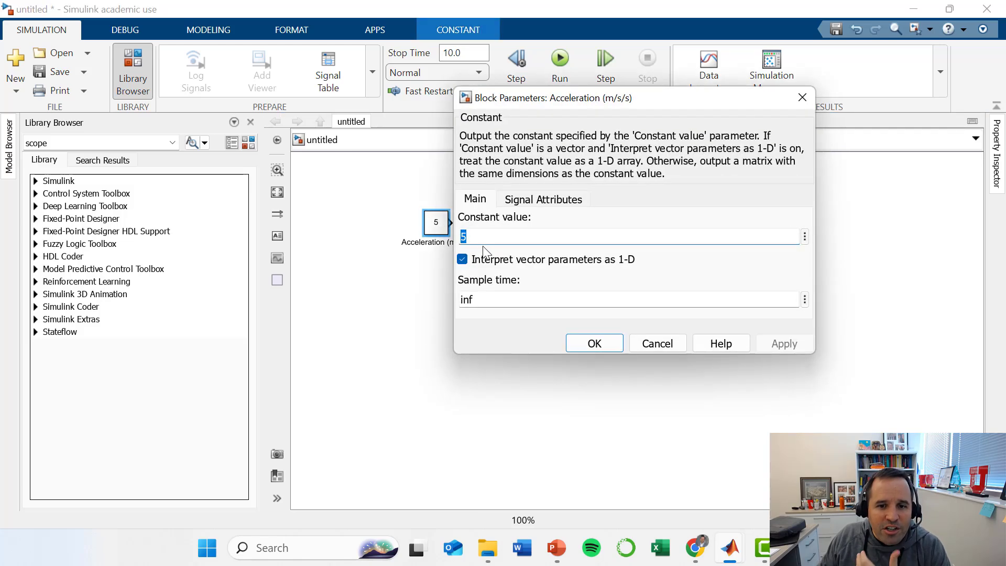
double_click(489, 236)
text(9.81)
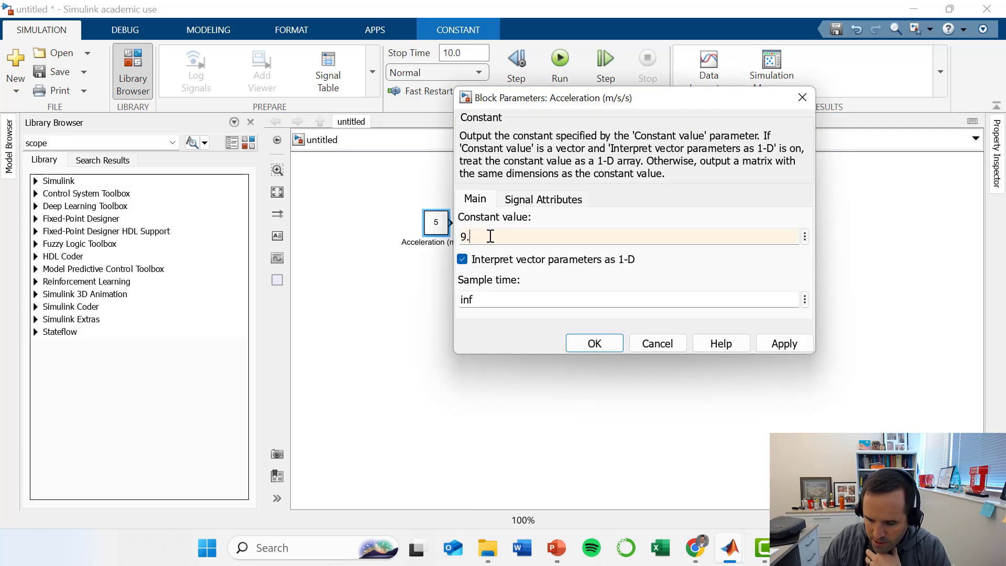
click(580, 341)
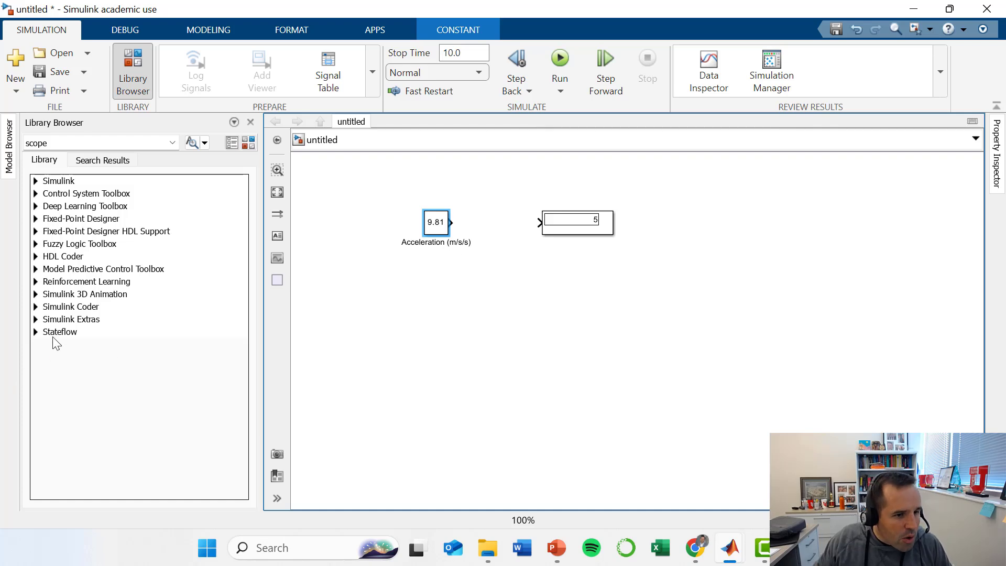
click(35, 181)
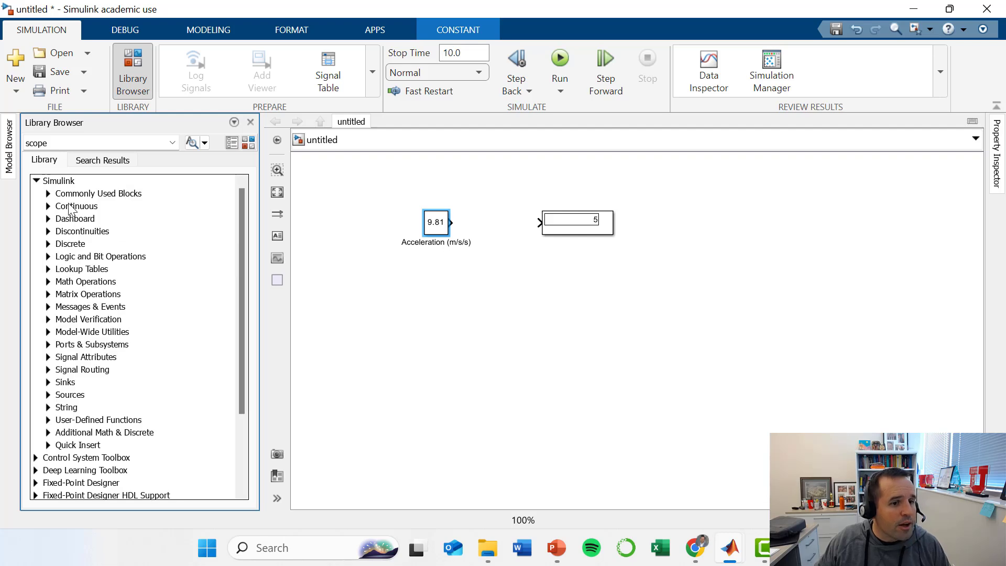
Step: Expand the Continuous library and move the Display block further right
click(48, 206)
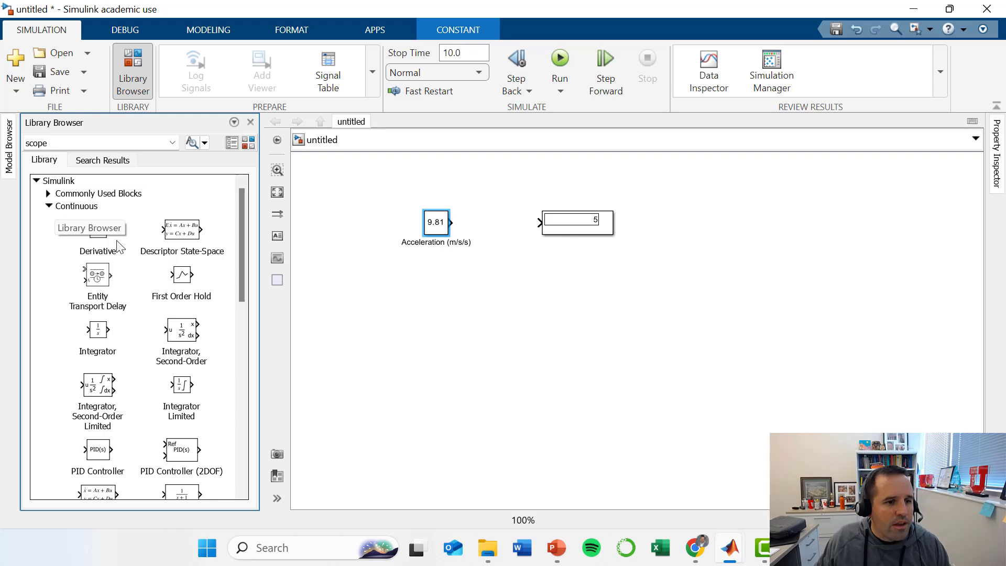
click(49, 206)
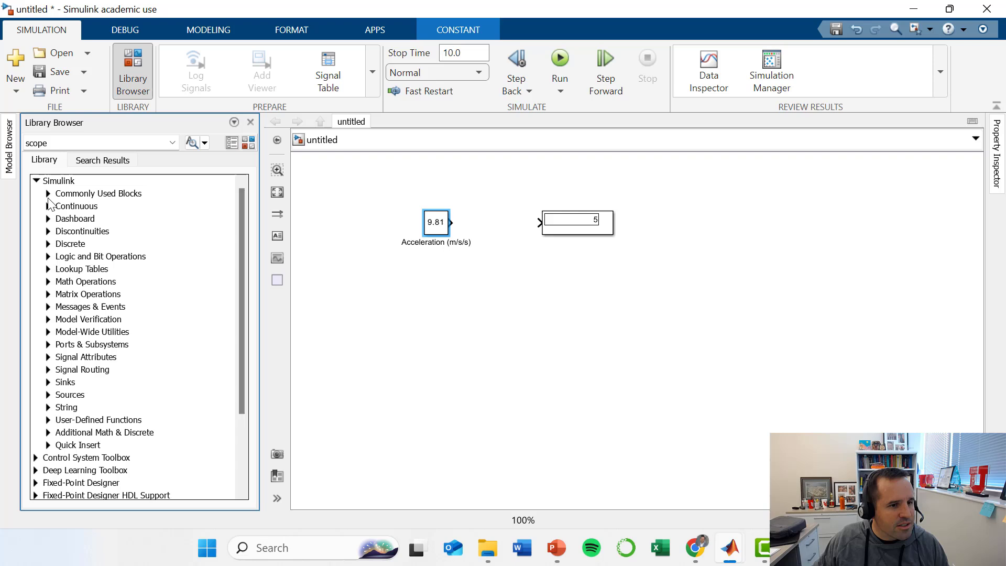
click(48, 207)
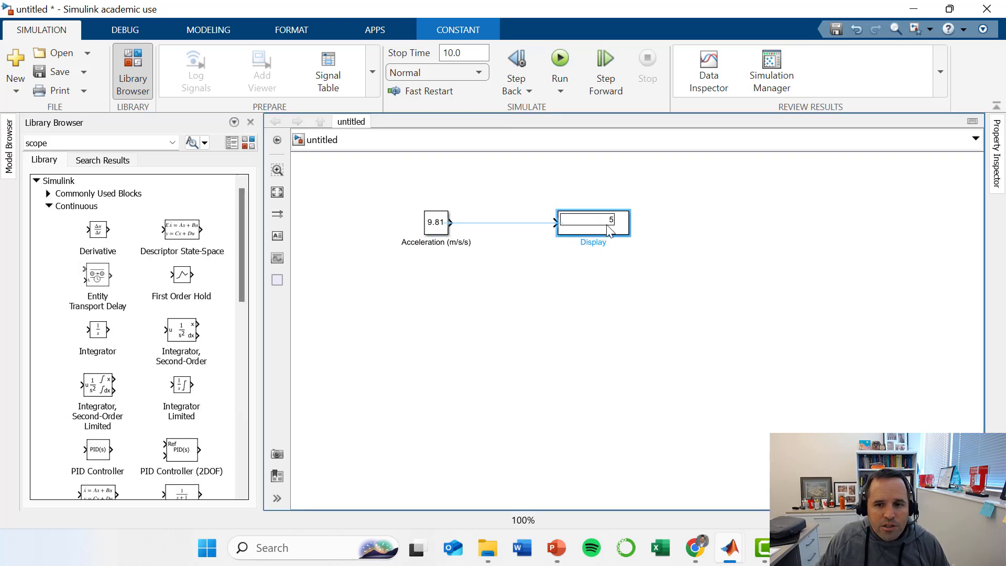
drag(573, 241, 679, 230)
click(570, 293)
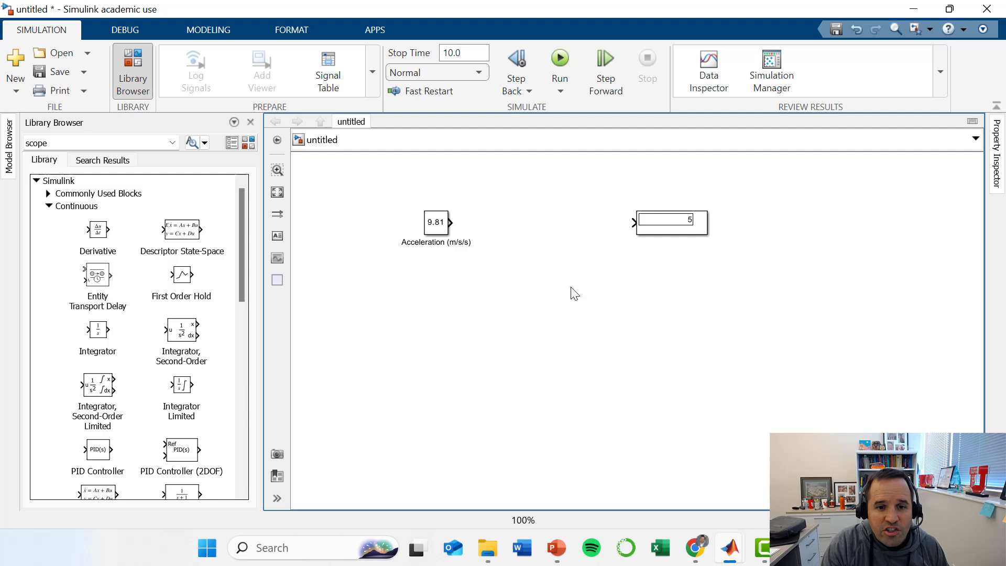
mouse_move(242, 244)
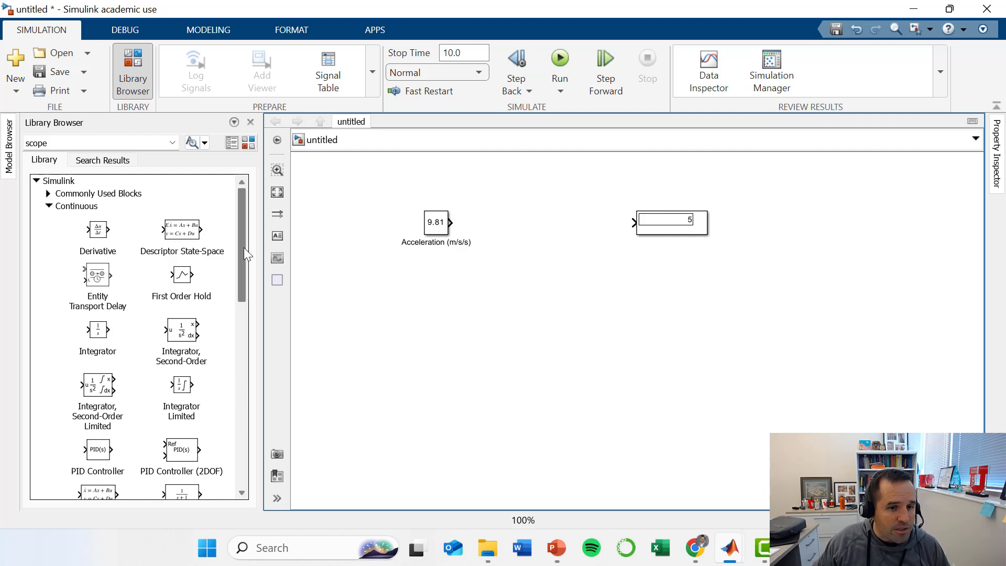
Step: Place an Integrator right of Acceleration and wire Acceleration's output into it
click(96, 352)
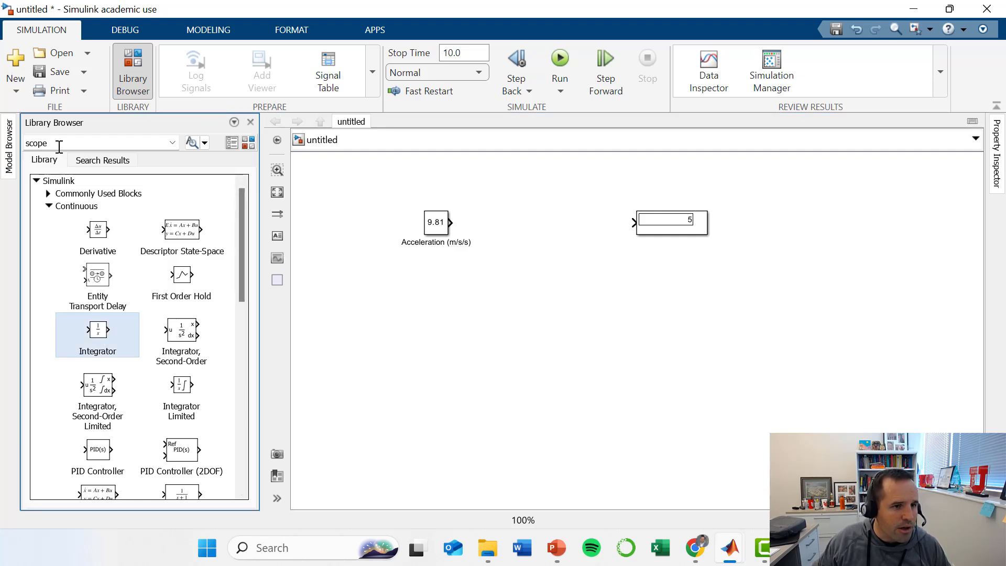
drag(96, 338, 511, 231)
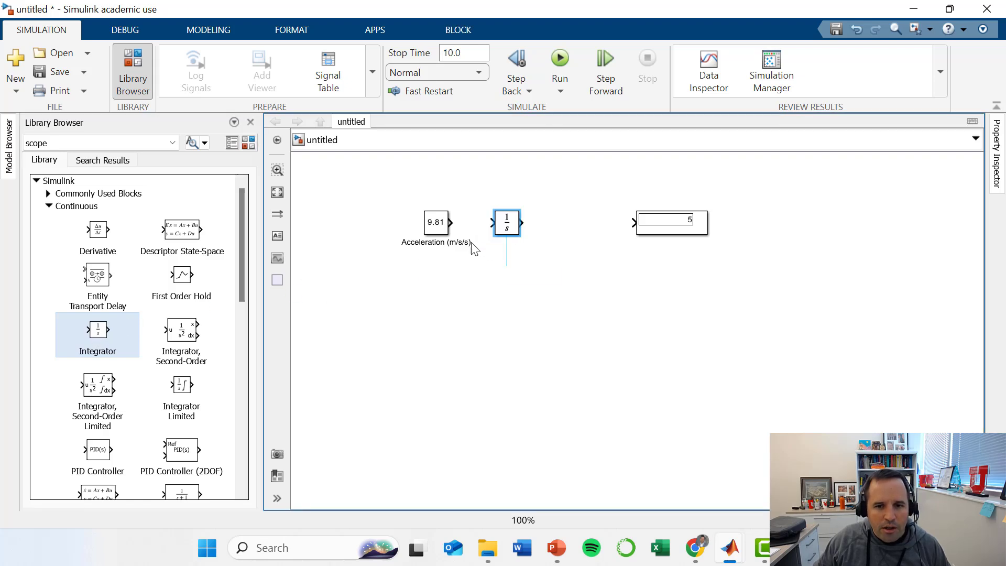
drag(452, 224, 490, 223)
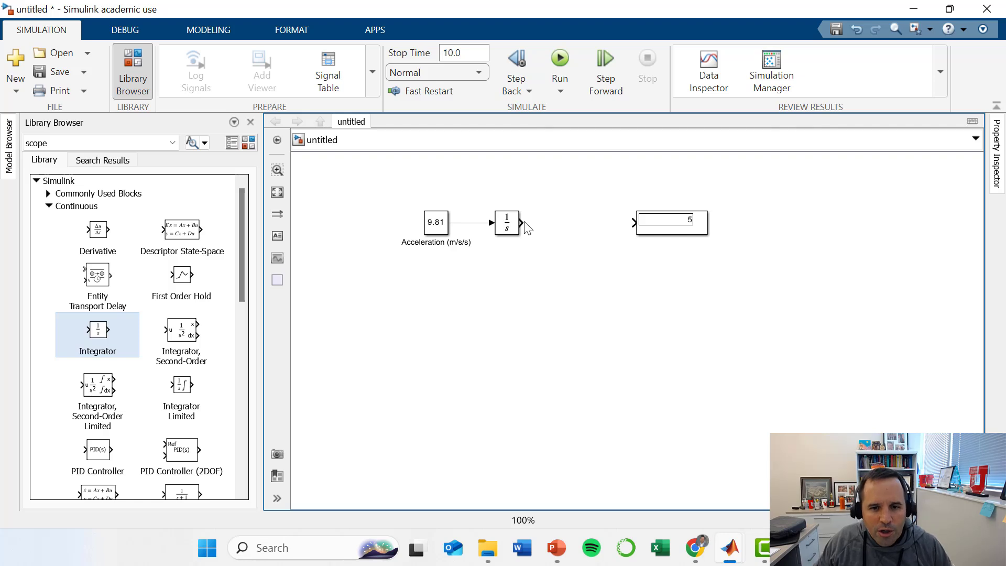
click(512, 227)
Step: Rename the integrator Velocity (m/s) and shift the Display further right
double_click(509, 244)
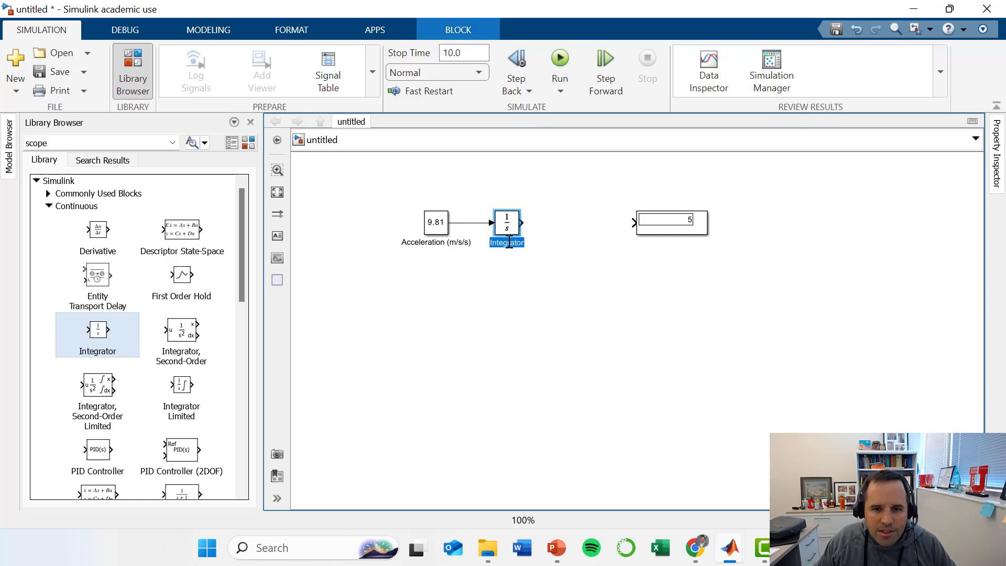
text(Velocity)
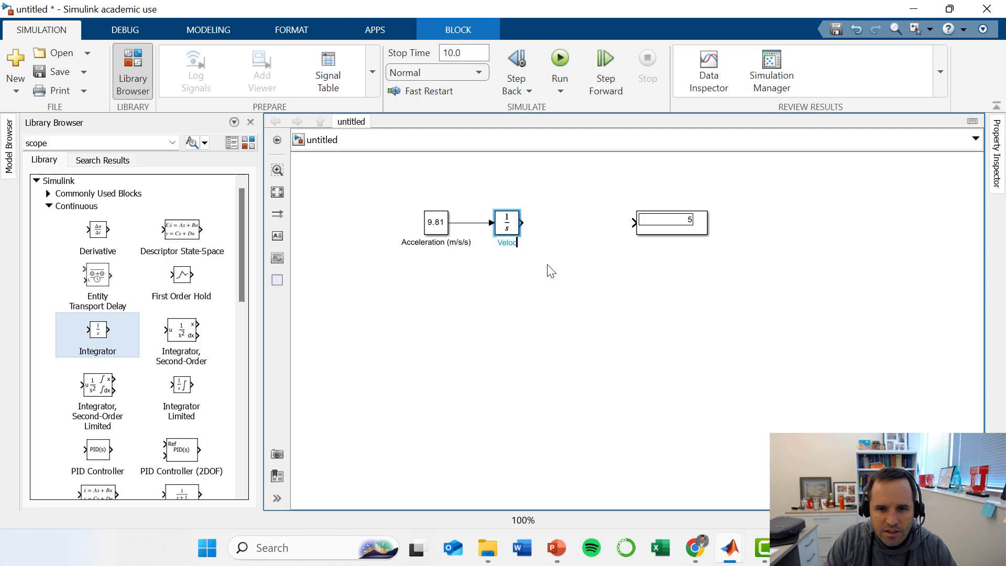
key(Return)
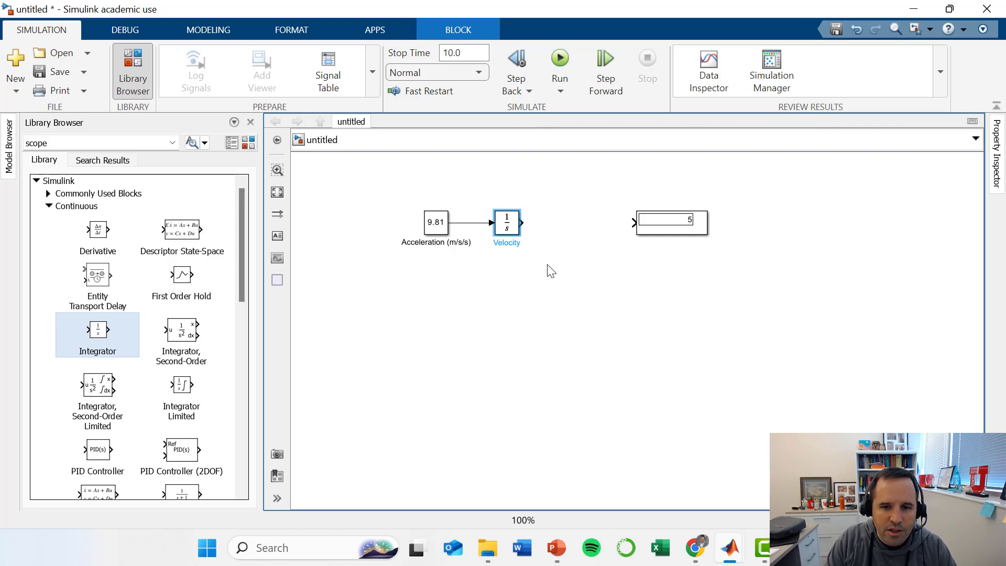
text(m/s))
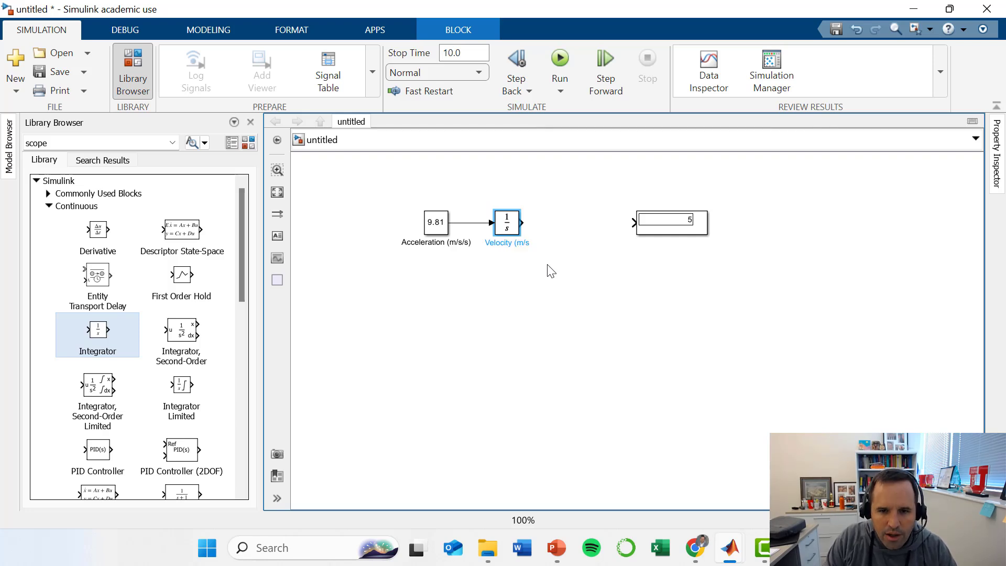
click(516, 304)
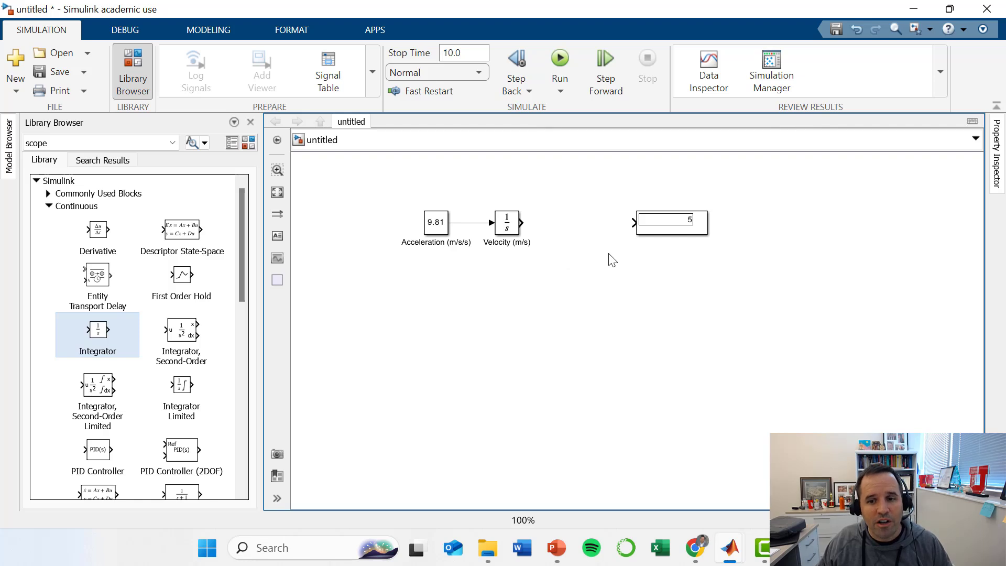
drag(657, 227, 692, 227)
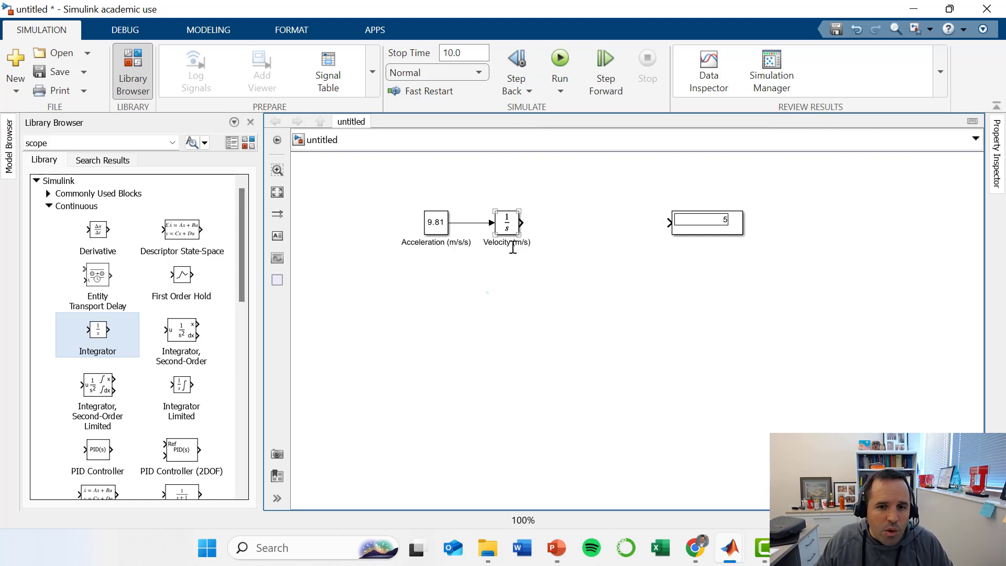
Step: Duplicate the Velocity integrator to its right and rename the copy Distance (m)
click(503, 227)
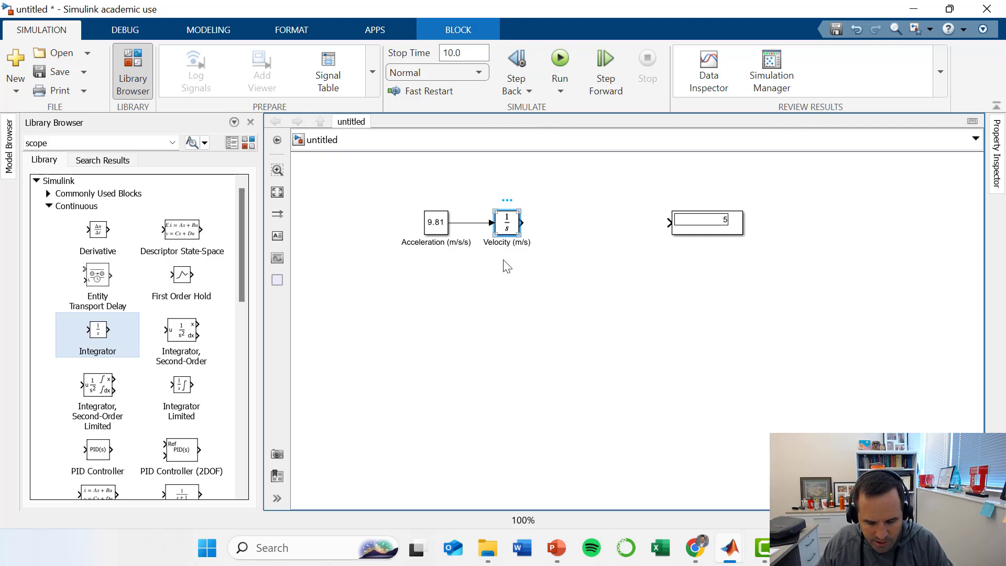
click(506, 225)
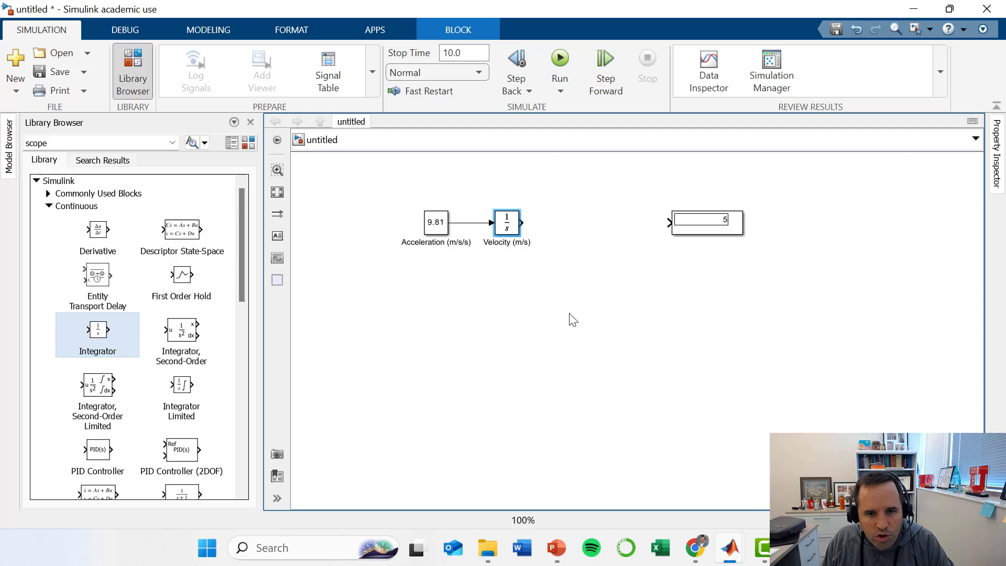
key(ctrl+c)
key(ctrl+v)
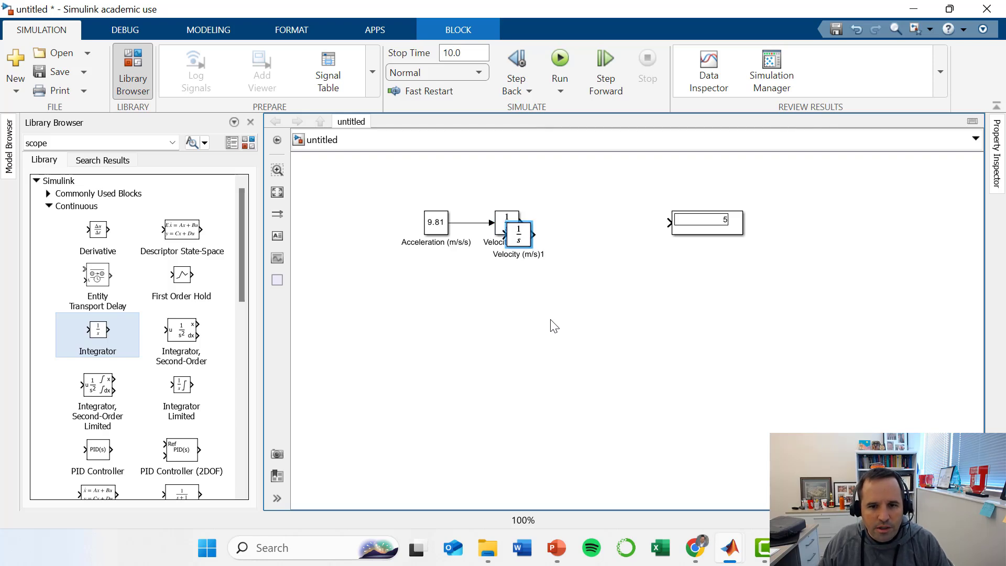
drag(525, 235, 572, 239)
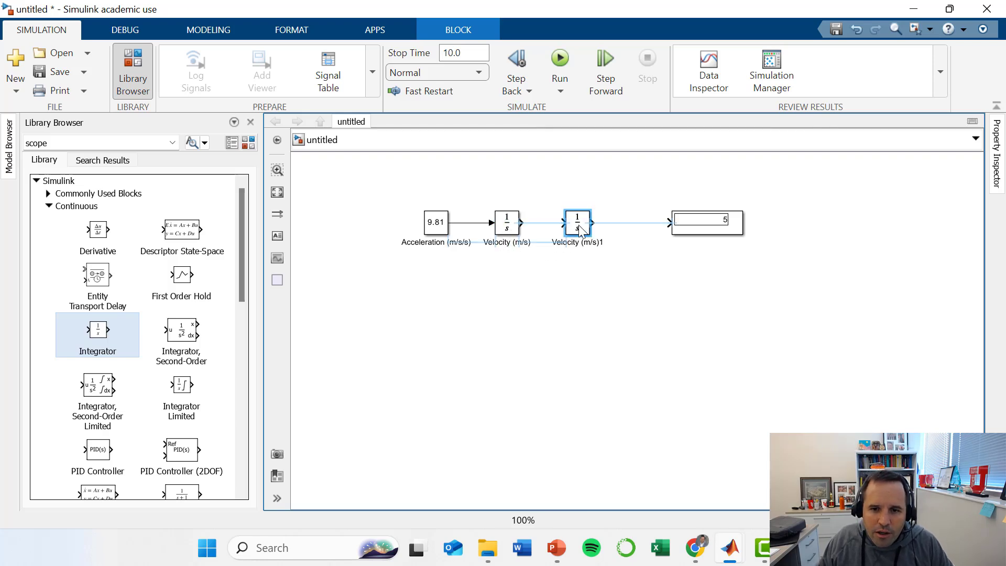
double_click(577, 242)
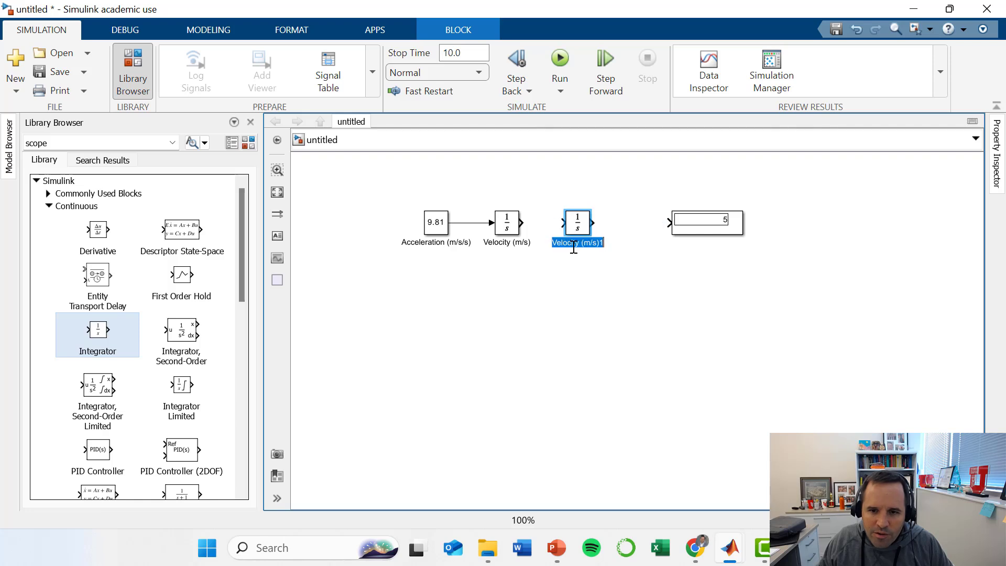
text(P)
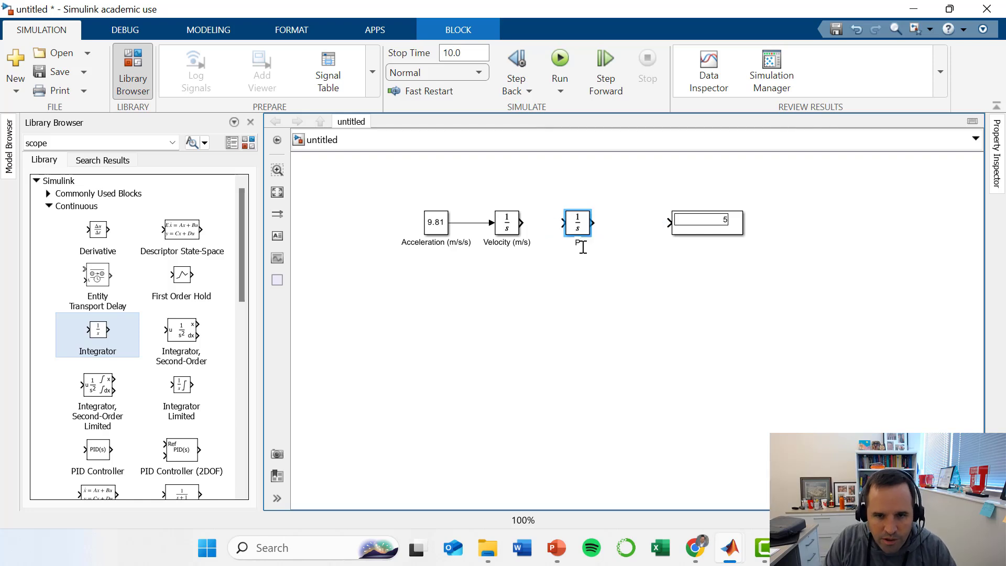
text(nce ()
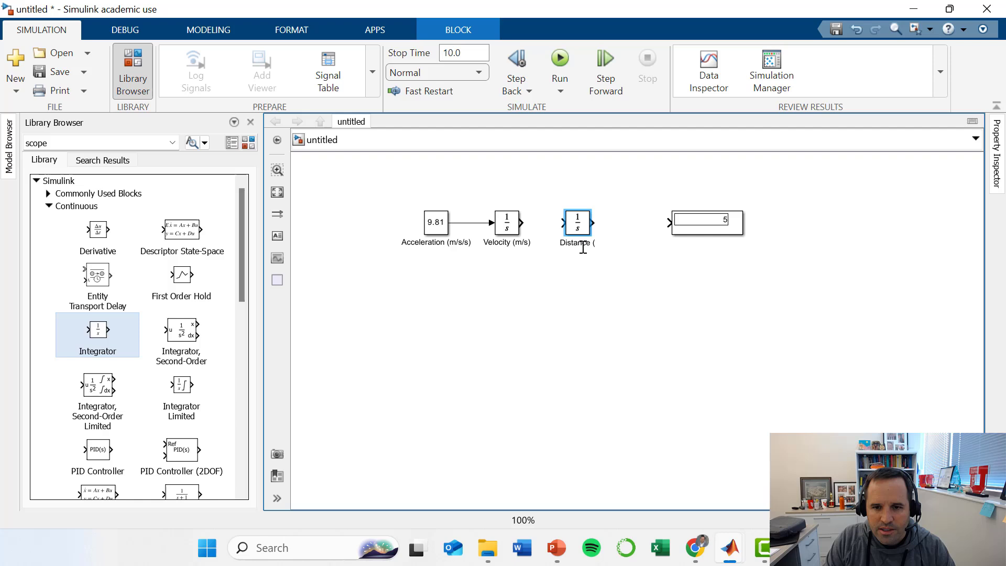
text(m))
click(542, 297)
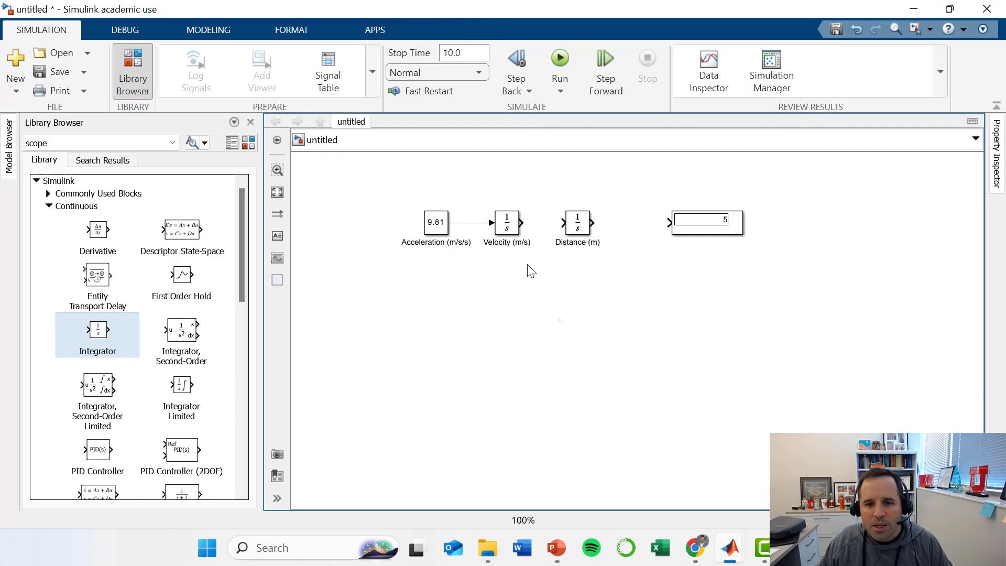
Step: Wire Velocity into Distance and Distance into the Display
drag(519, 222, 564, 222)
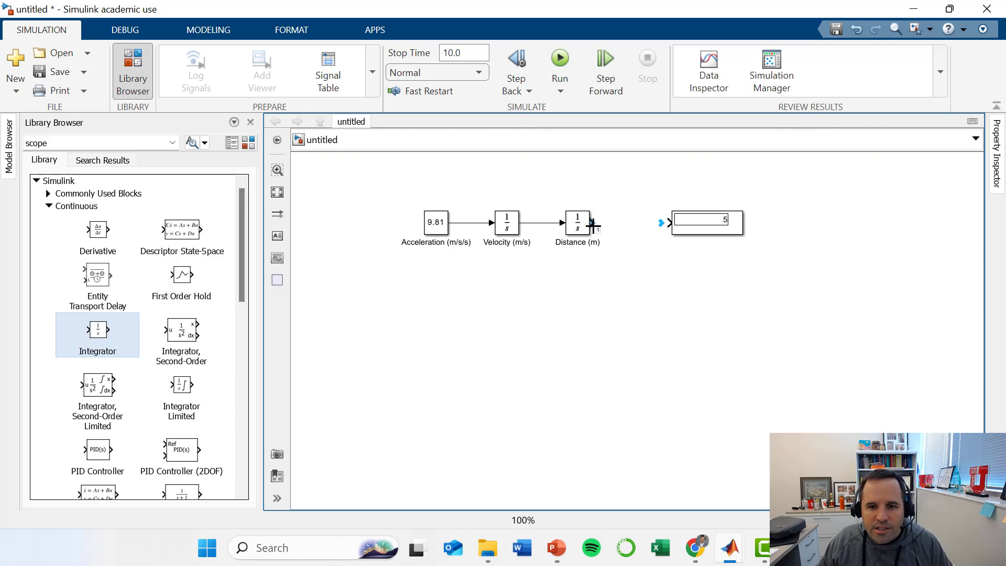
drag(596, 226, 672, 223)
Step: Run the simulation so the Display reads 490.5, then collapse the Continuous library
click(653, 306)
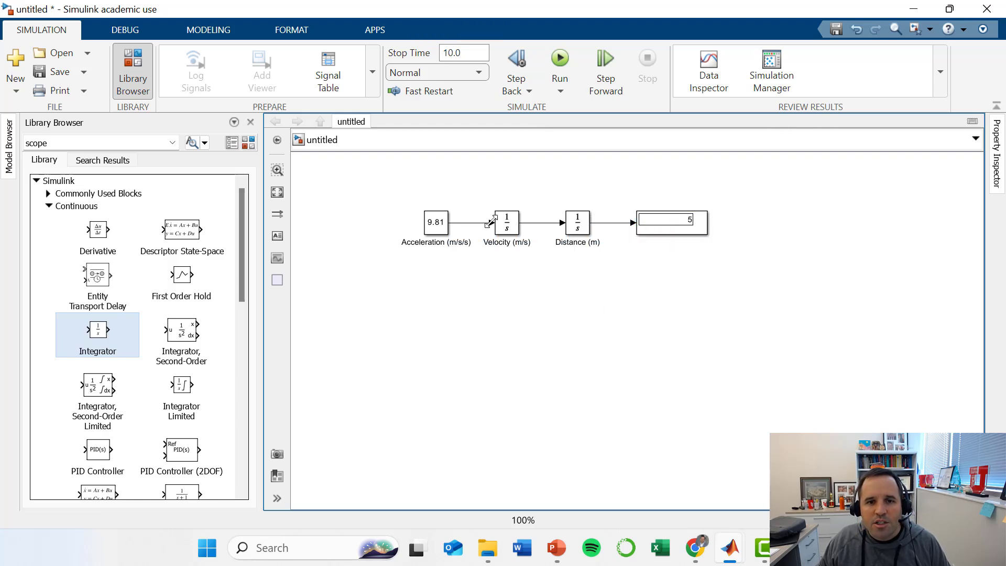
click(562, 59)
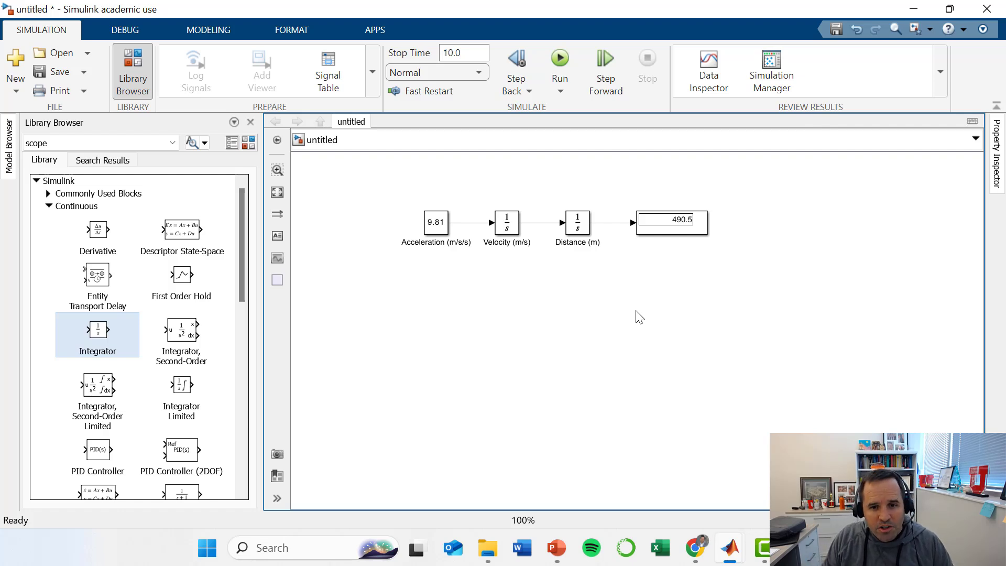
click(50, 206)
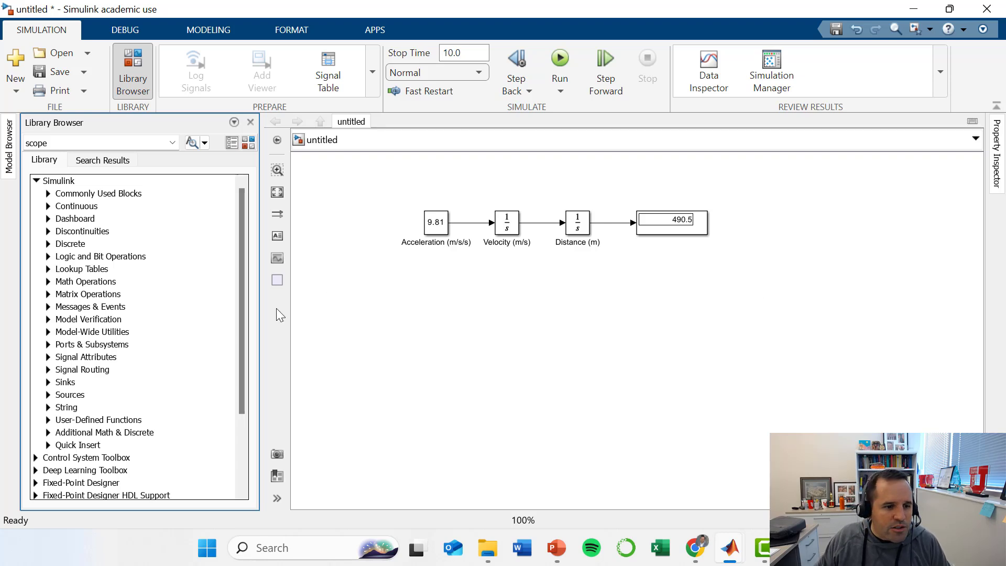
drag(239, 345, 239, 368)
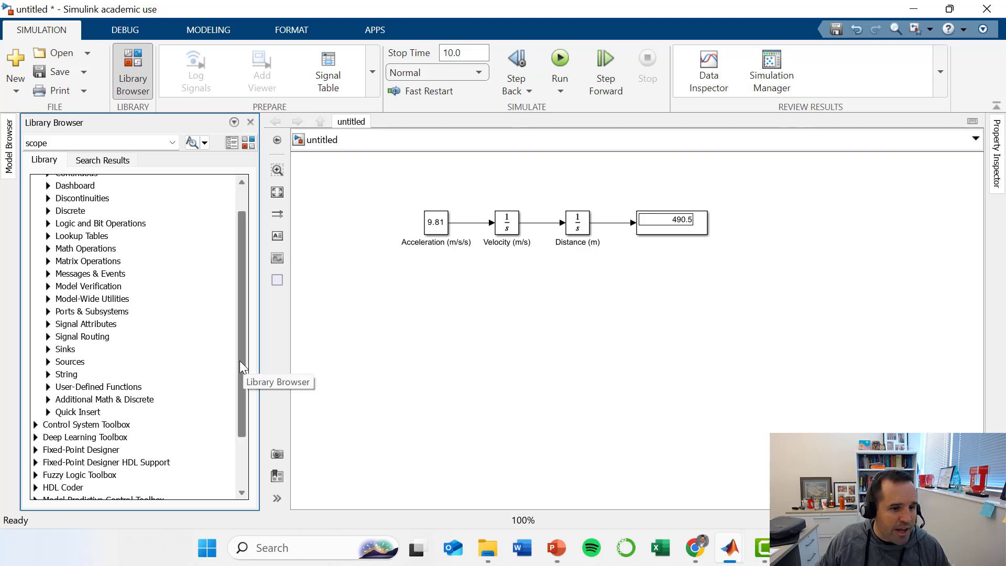
Step: Place a Scope from Sinks below the Display, set it to three inputs and make it taller
click(47, 349)
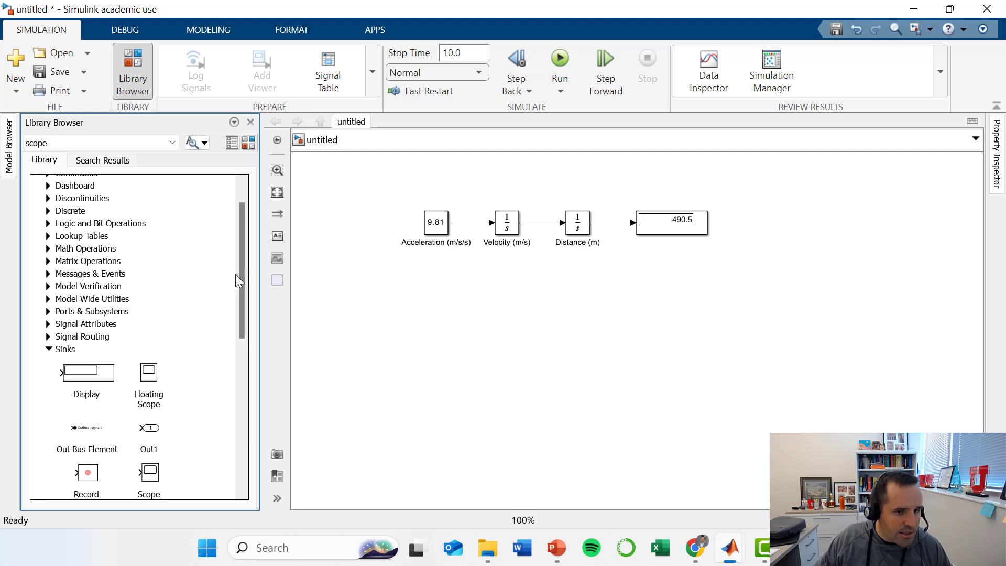
drag(241, 271, 241, 328)
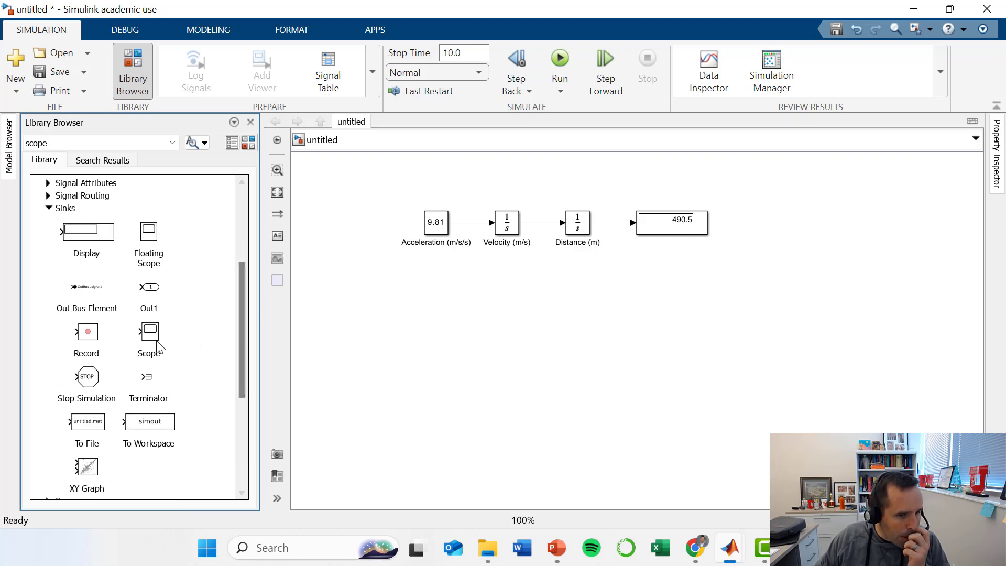
mouse_move(155, 340)
mouse_down()
mouse_move(460, 327)
mouse_move(668, 288)
mouse_up()
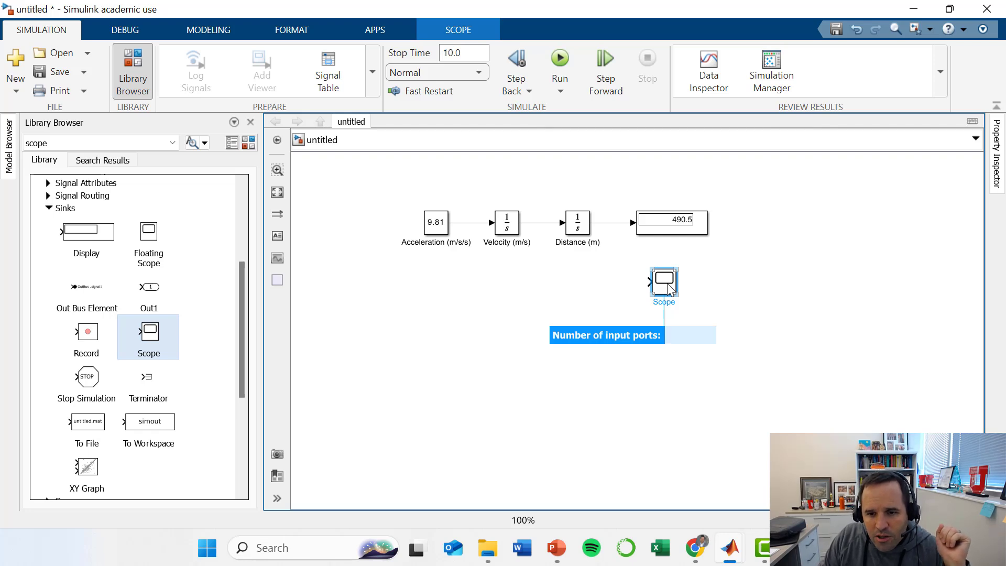
text(2)
key(Return)
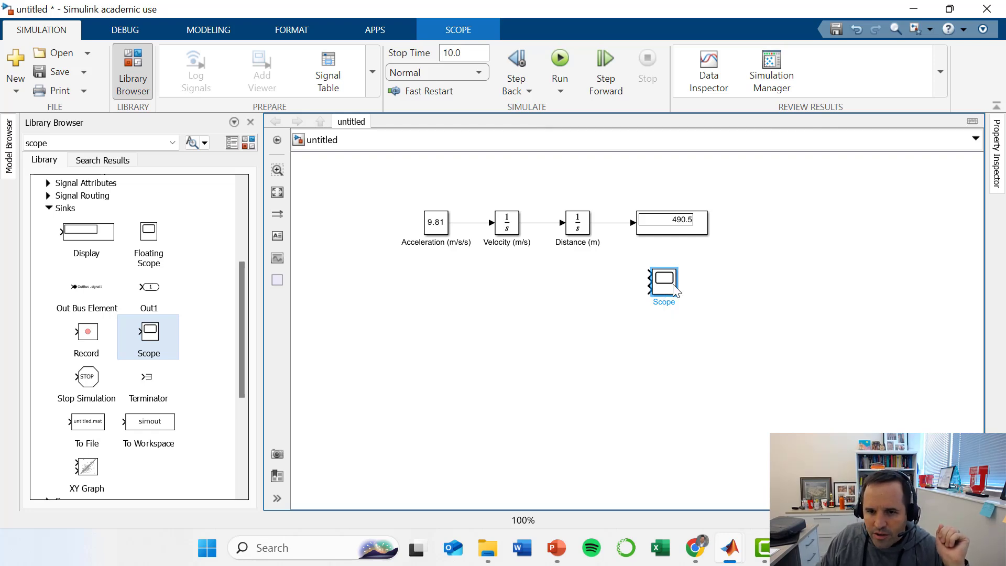
drag(673, 297, 673, 319)
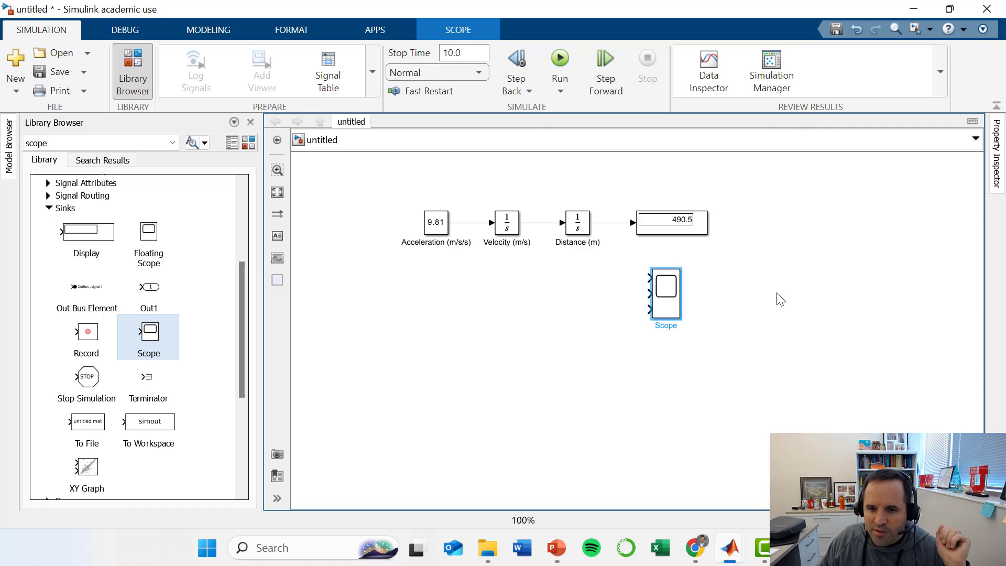
click(702, 316)
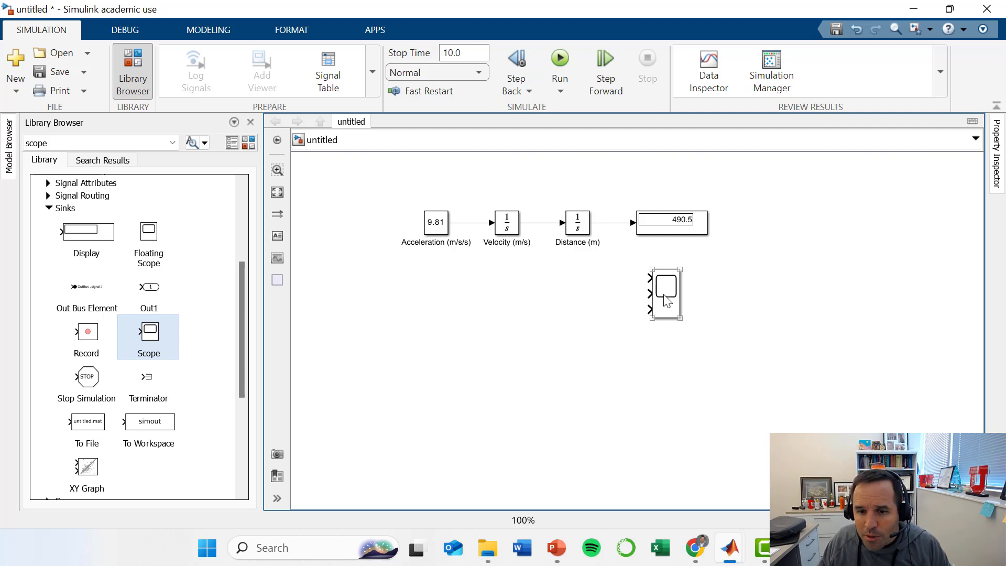
Step: Wire the Scope's three inputs to the Acceleration, Velocity and Distance signal lines
mouse_move(648, 279)
mouse_down()
mouse_move(473, 233)
mouse_move(564, 295)
mouse_up()
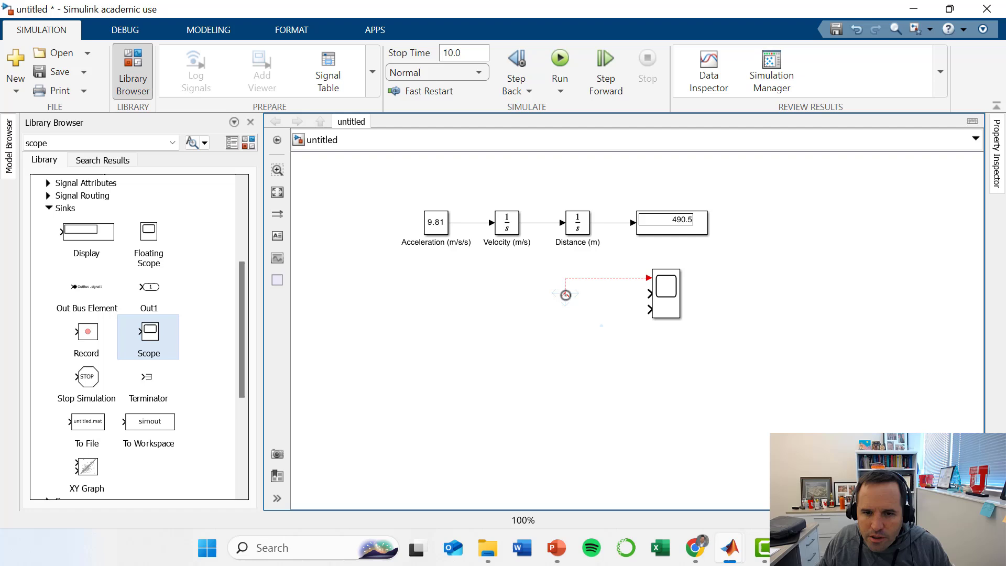
drag(565, 294, 475, 222)
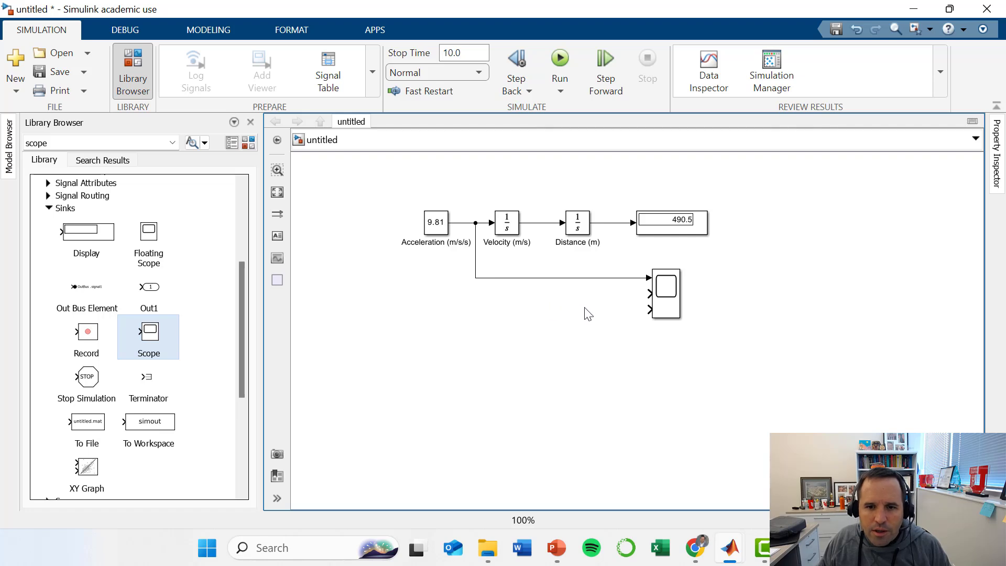
mouse_move(648, 293)
mouse_down()
mouse_move(544, 240)
mouse_move(539, 223)
mouse_up()
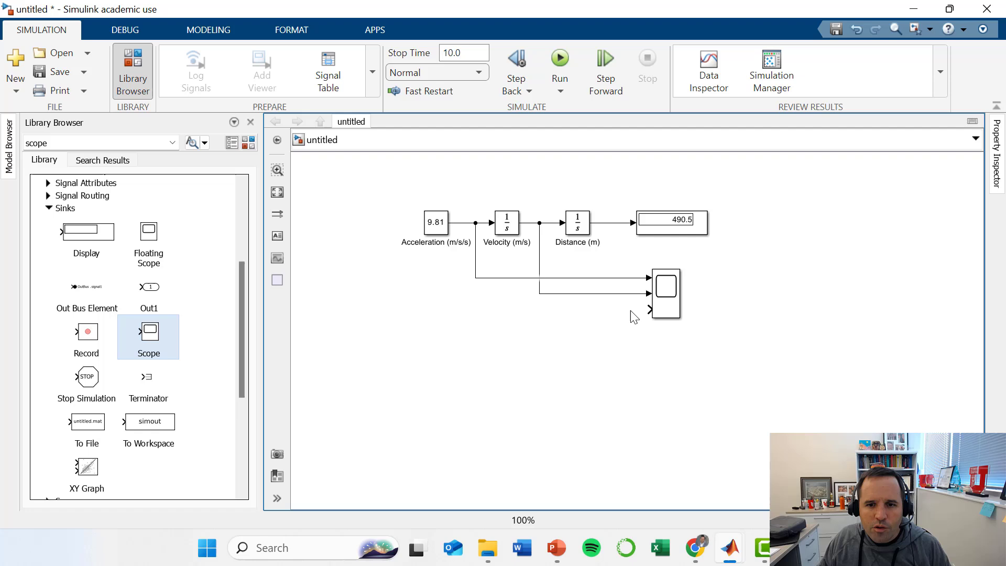
drag(646, 309, 610, 224)
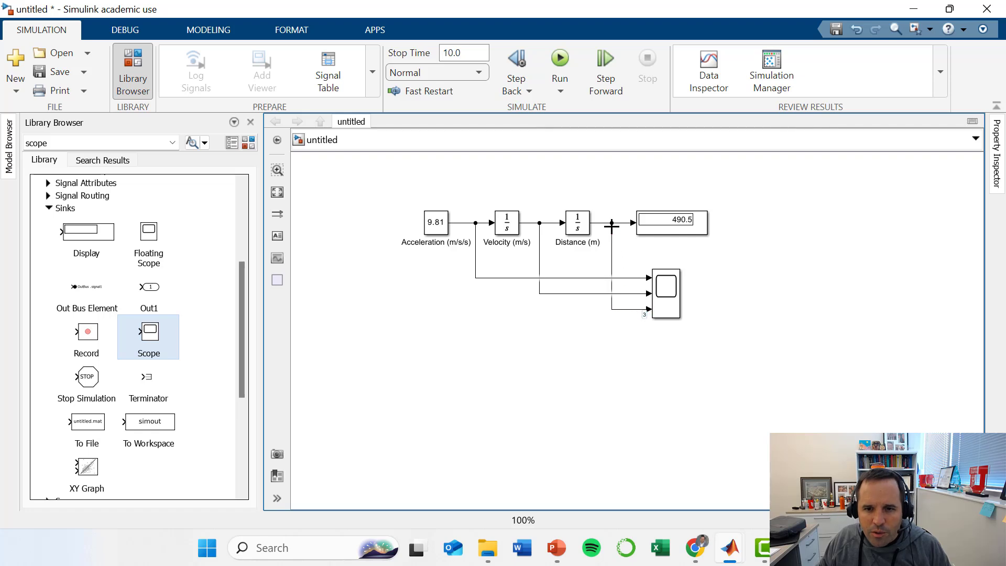
Step: Run the simulation again and select the connected Scope block
click(561, 61)
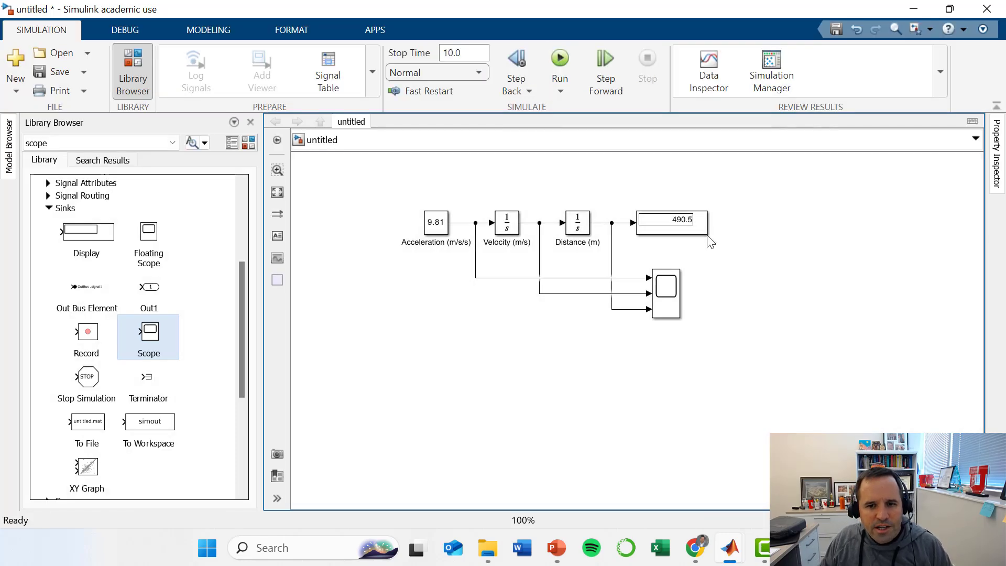
click(672, 310)
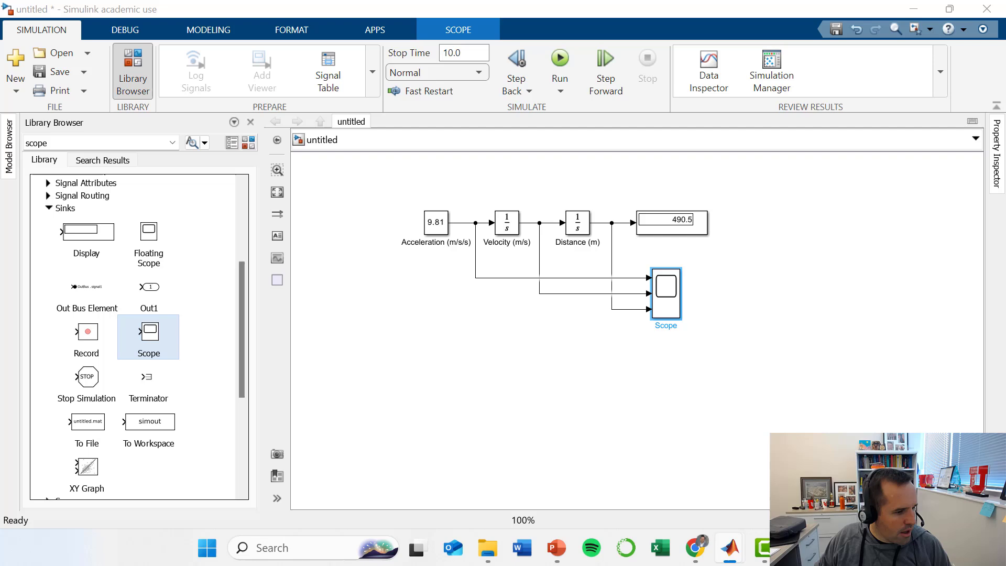
double_click(665, 293)
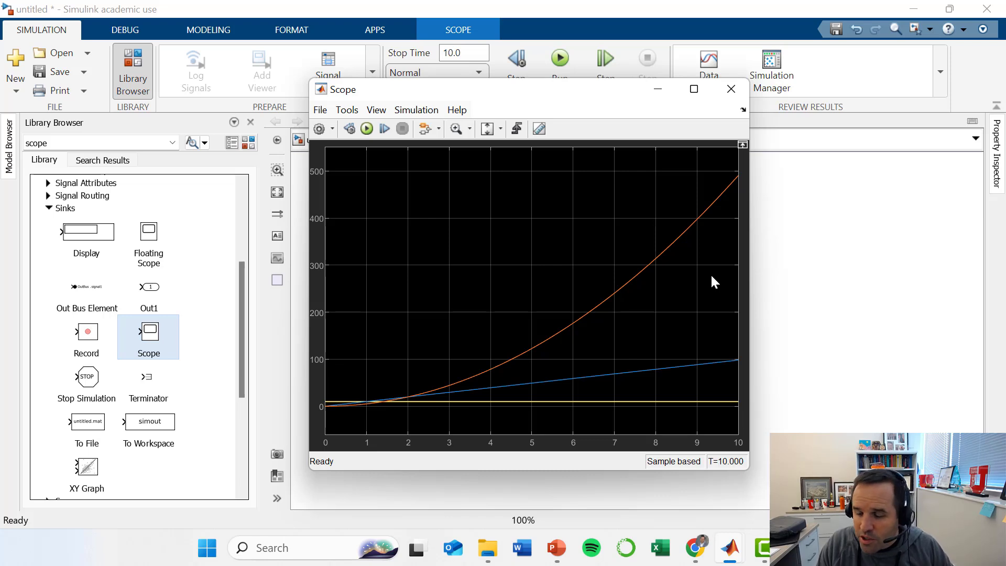
click(731, 89)
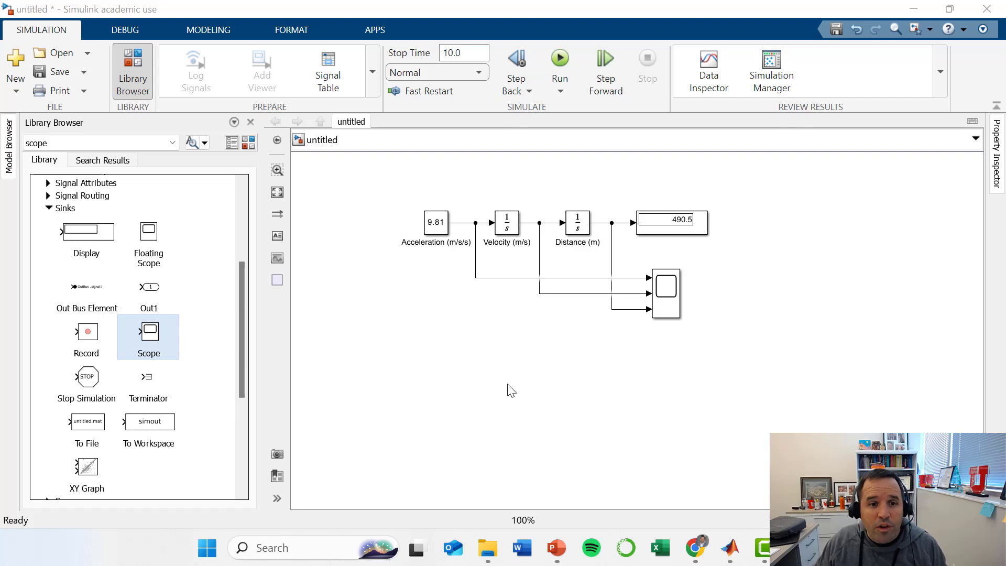
Step: Save the untitled model under the new name motion_simulation.slx via Save As
click(84, 72)
click(76, 132)
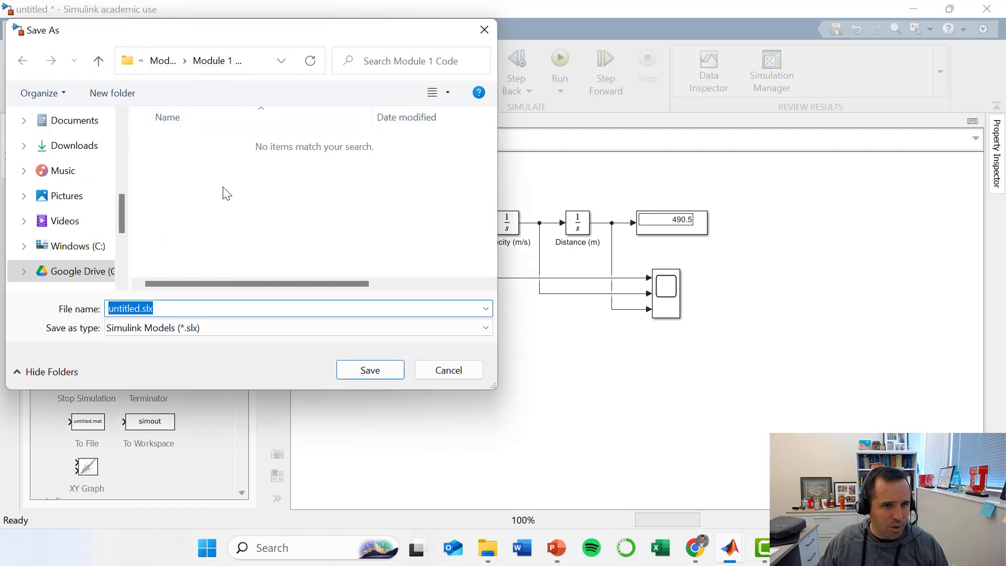
click(160, 311)
key(Left)
key(Left)
key(Left)
key(BackSpace)
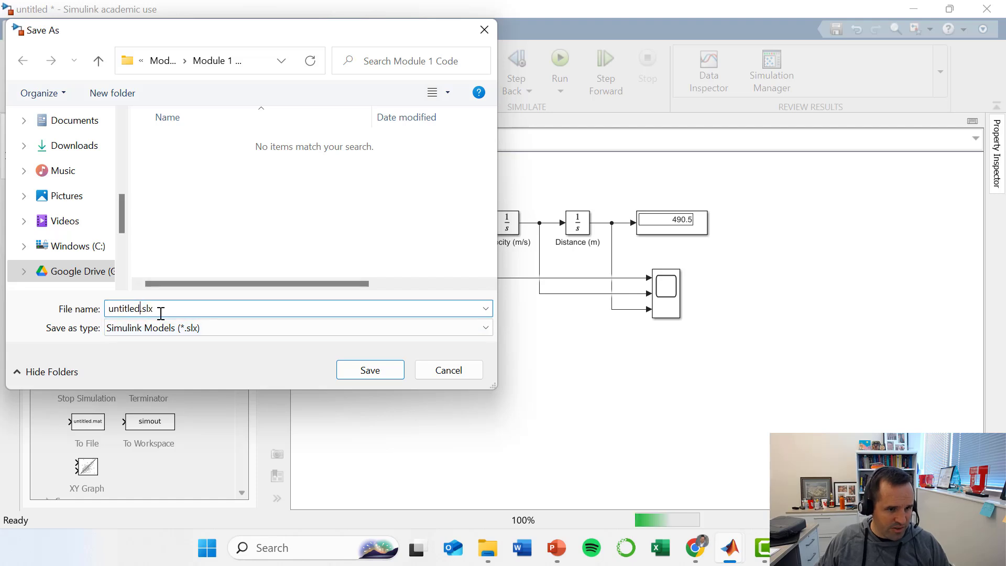
key(BackSpace)
key(BackSpace)
key(BackSpace)
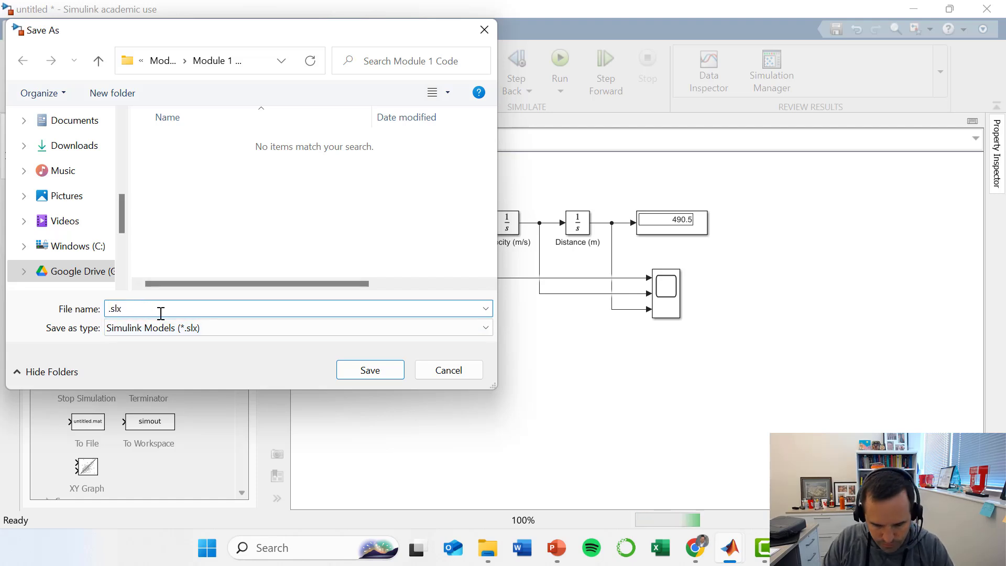
text(moti)
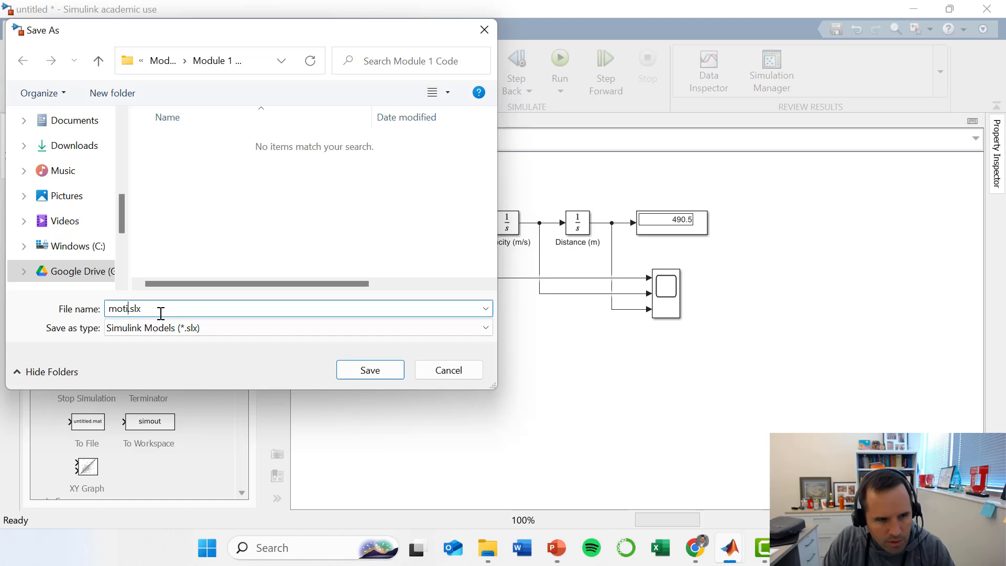
text(on_simul)
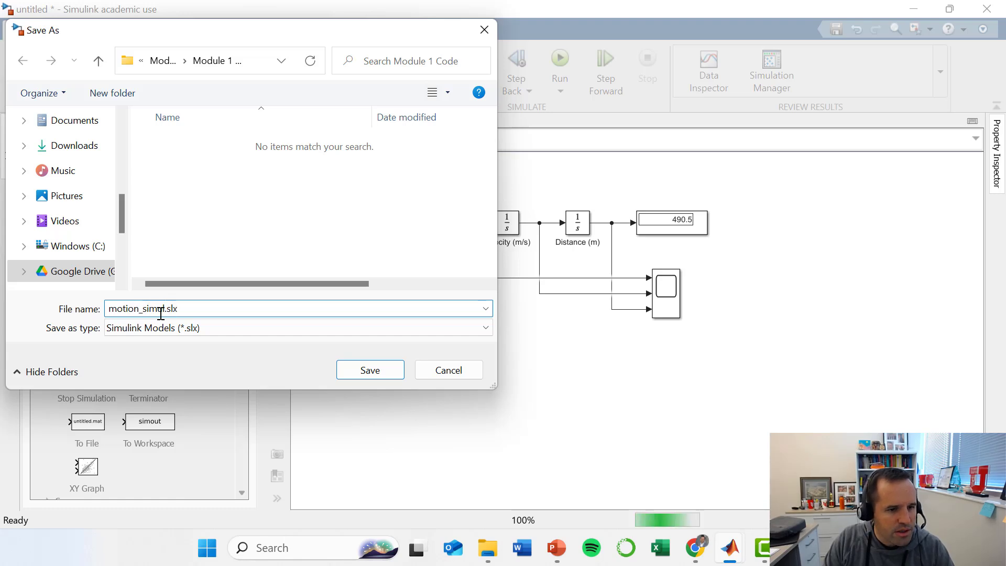
text(ation)
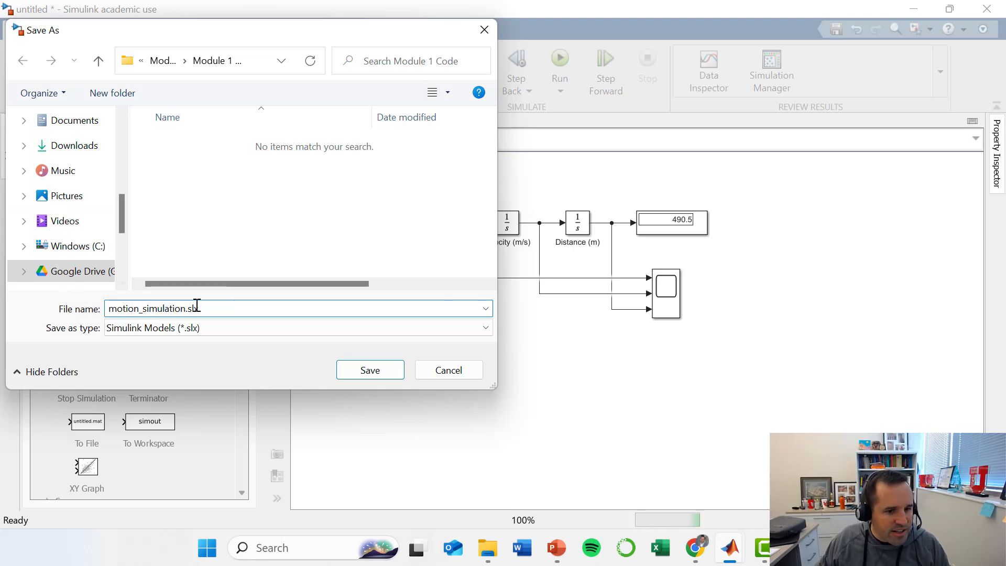
click(365, 370)
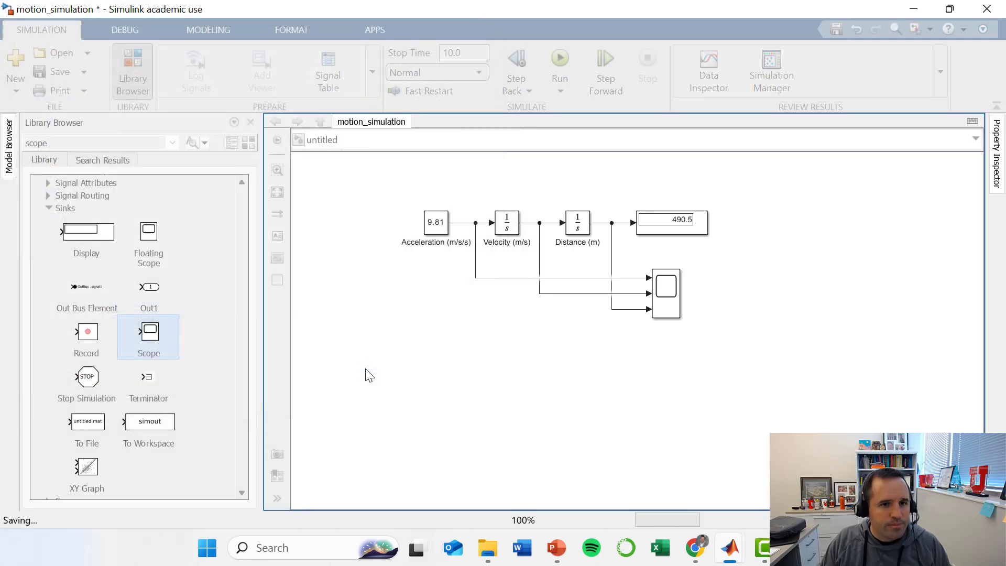